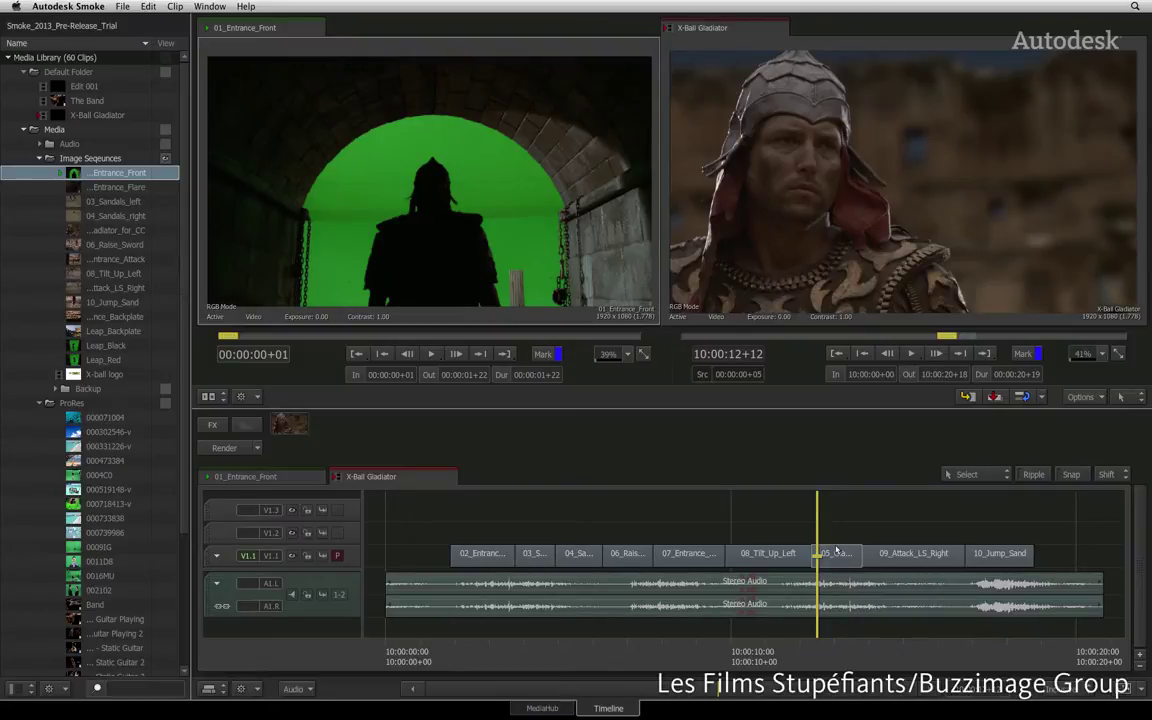
Add a Colour Correct effect to the bluish 05_Gladiator_for_CC clip through Add Effect.
click(841, 557)
right_click(836, 553)
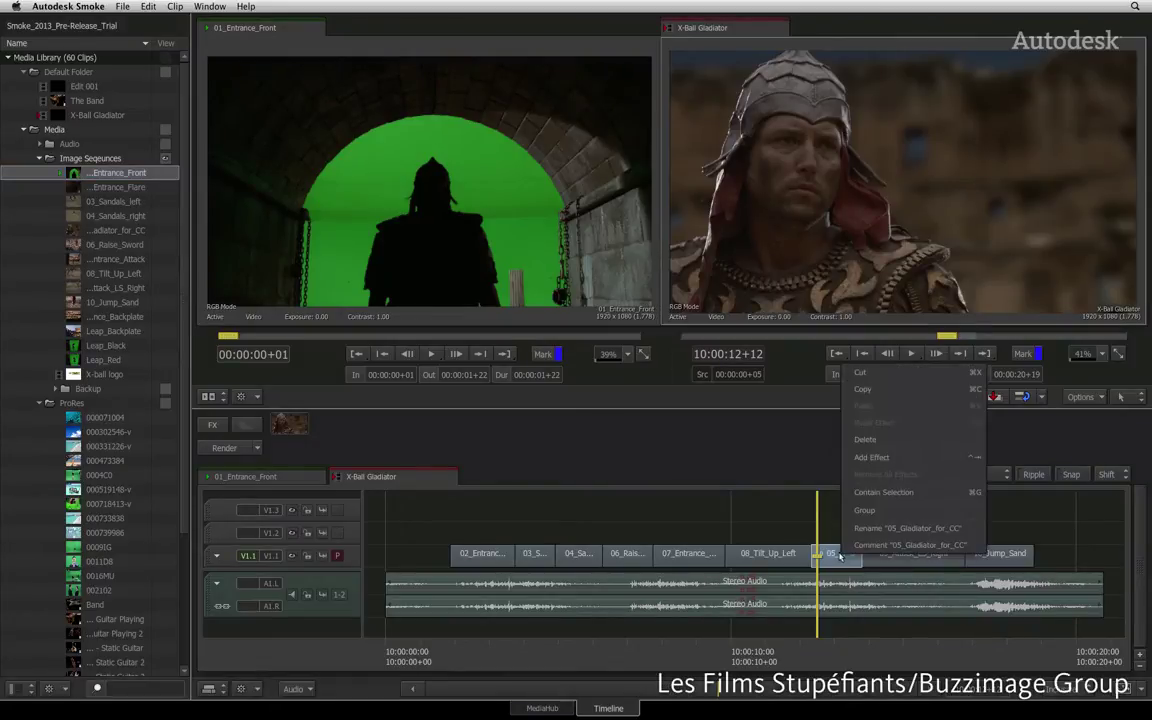
click(893, 465)
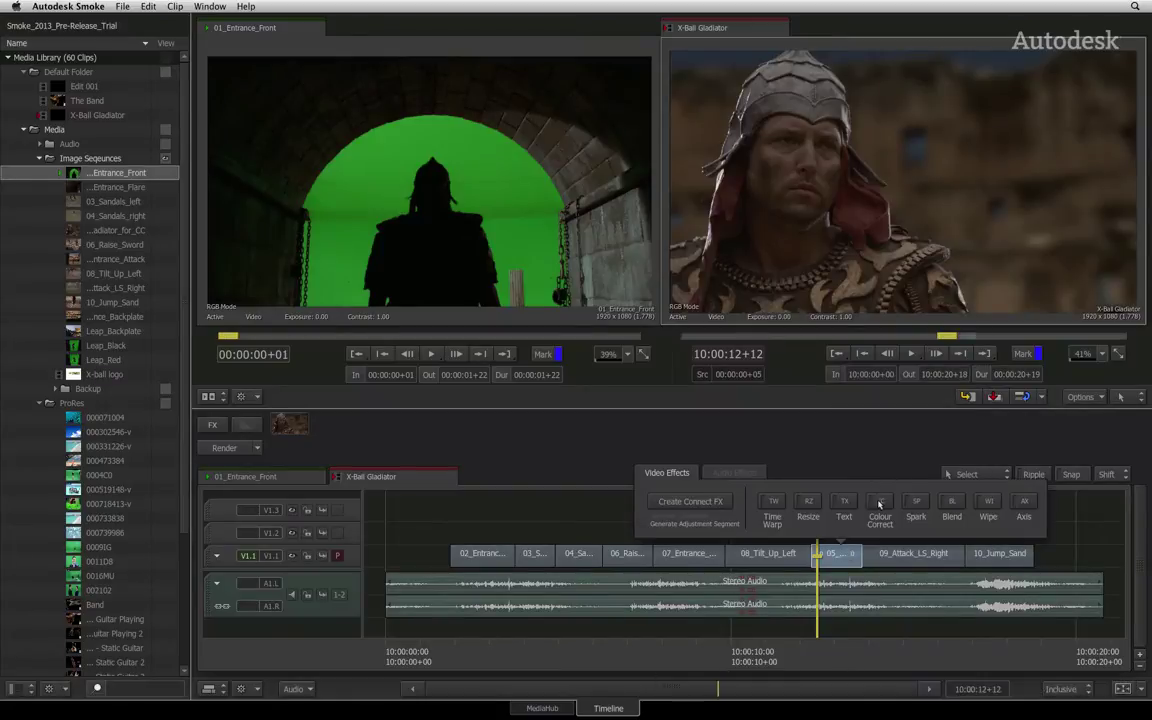
click(882, 505)
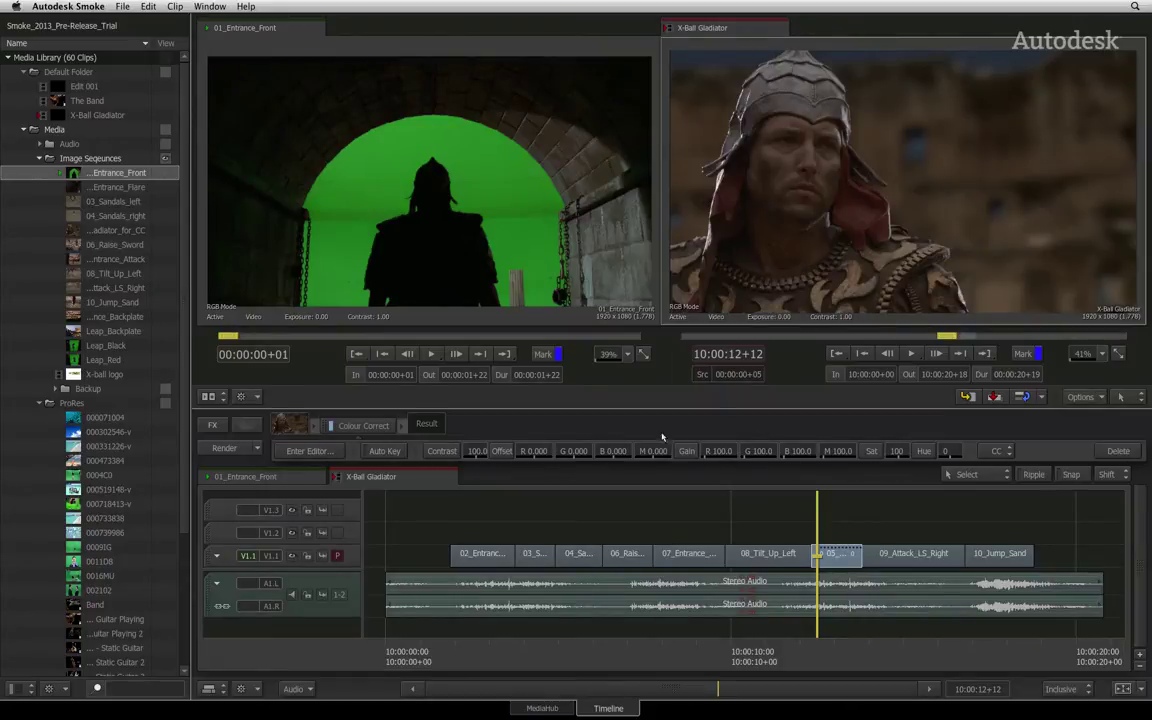
In the 05 shot's Colour Correct editor, tint it blue-violet and raise master gain and contrast to 114.
click(303, 451)
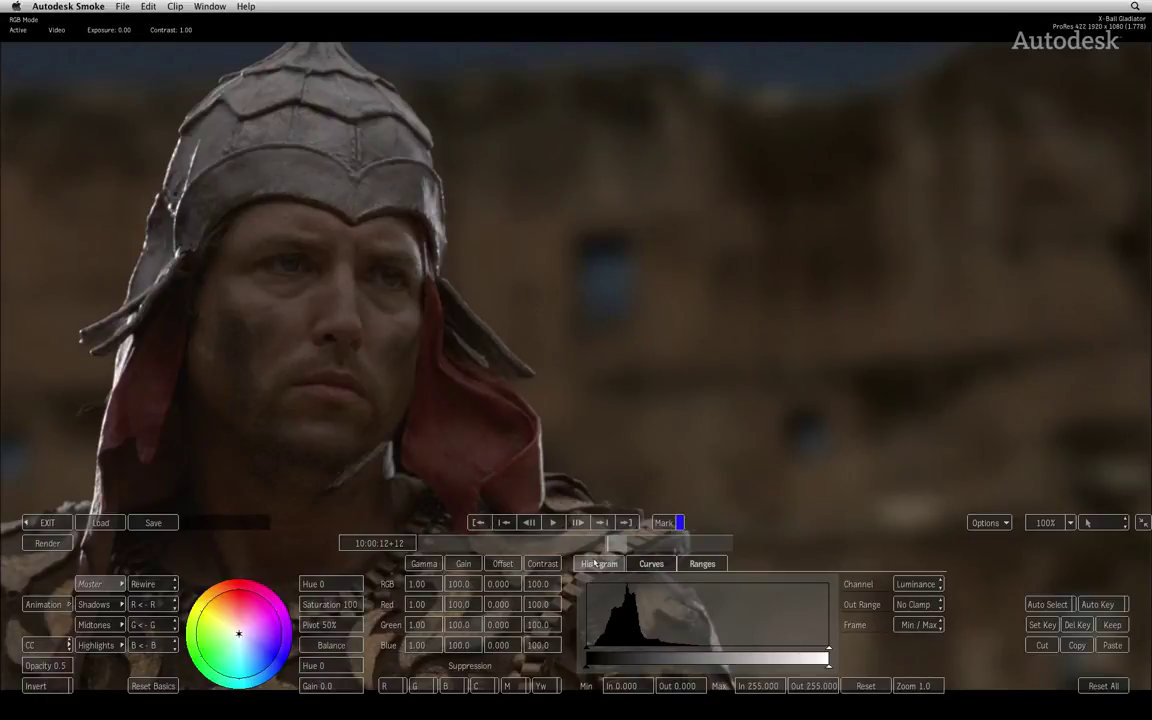
click(651, 563)
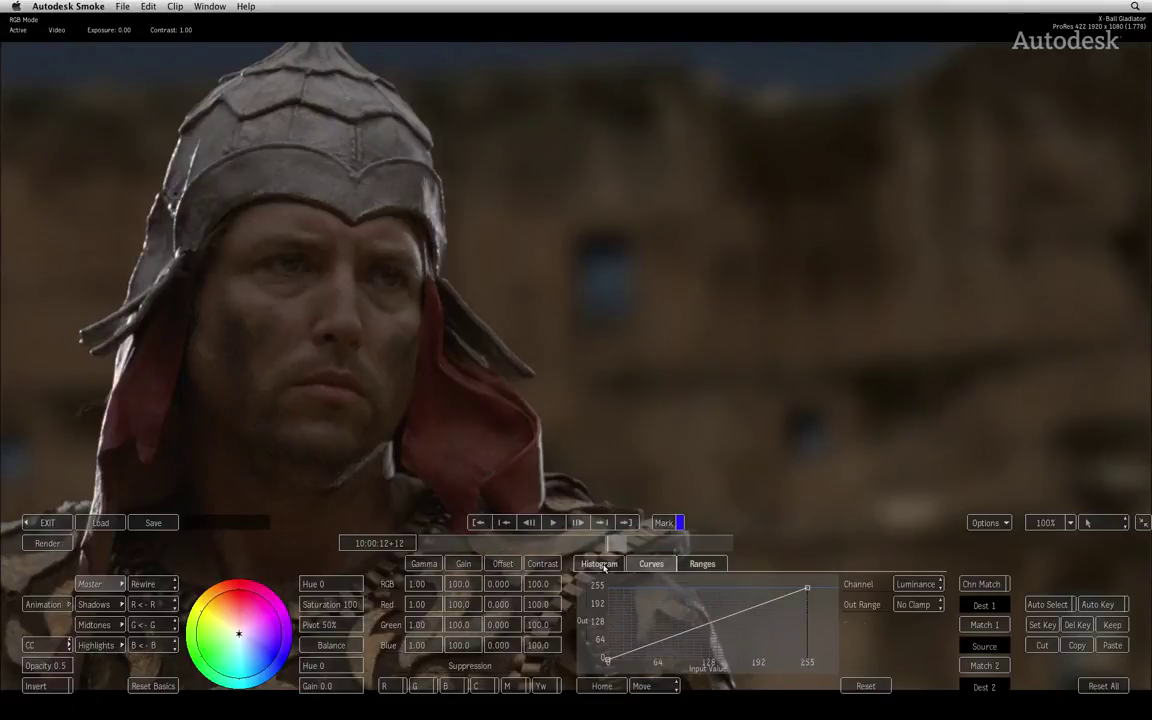
click(599, 563)
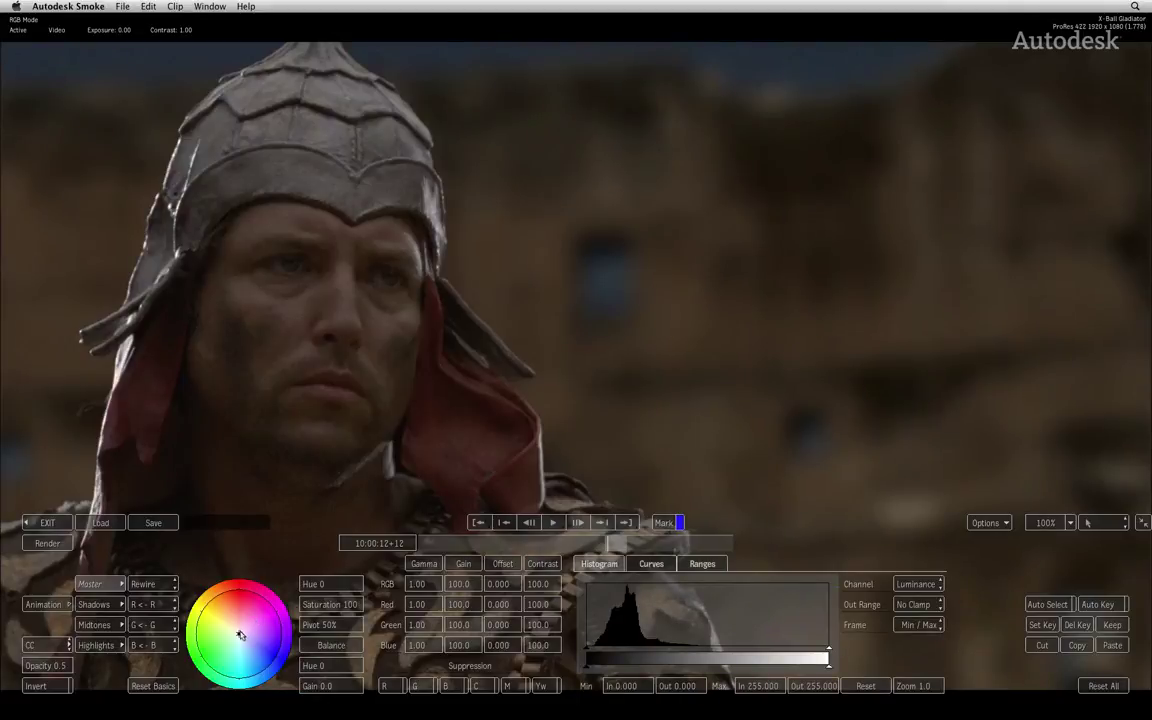
drag(213, 575, 243, 636)
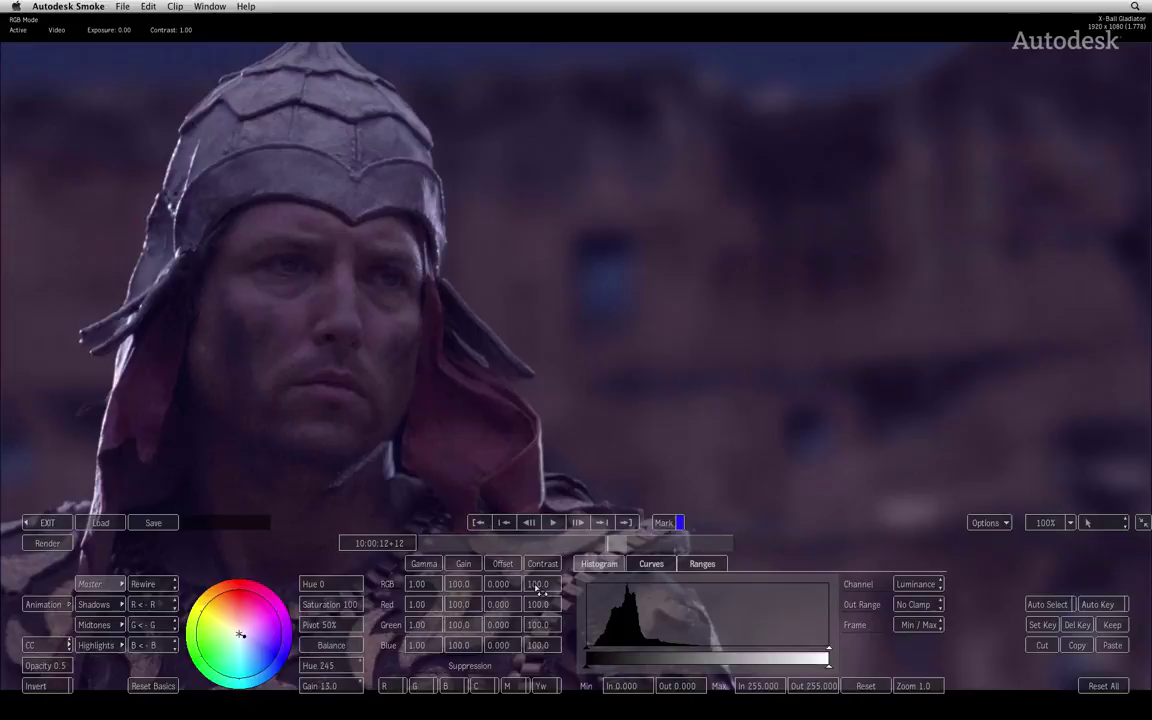
drag(540, 589, 500, 588)
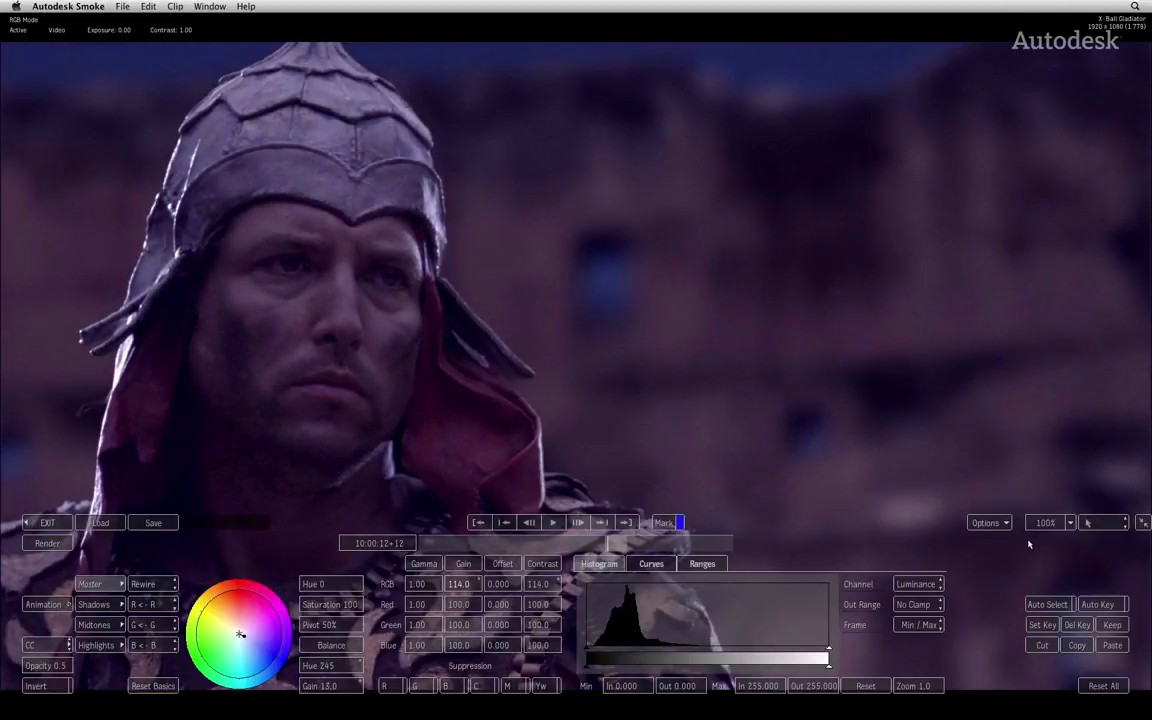
Show the editor with player bar and timeline, zoom the viewer to 66%, and switch to the Colour Warper.
click(1143, 525)
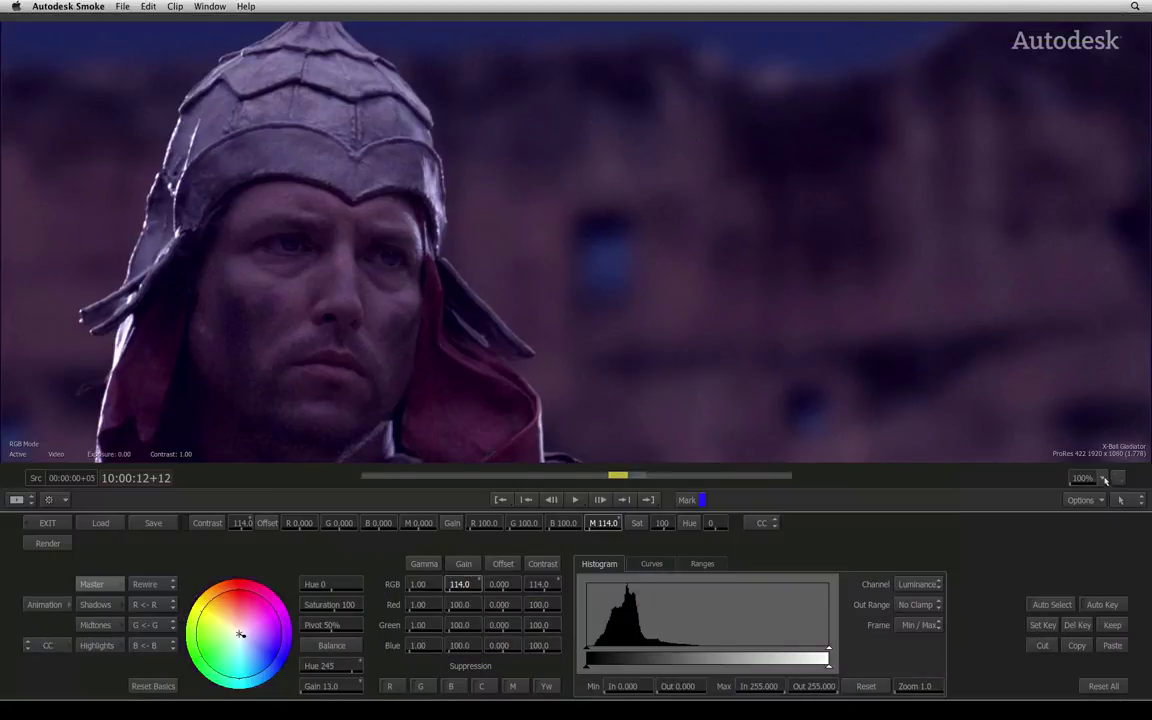
click(1101, 479)
click(1100, 576)
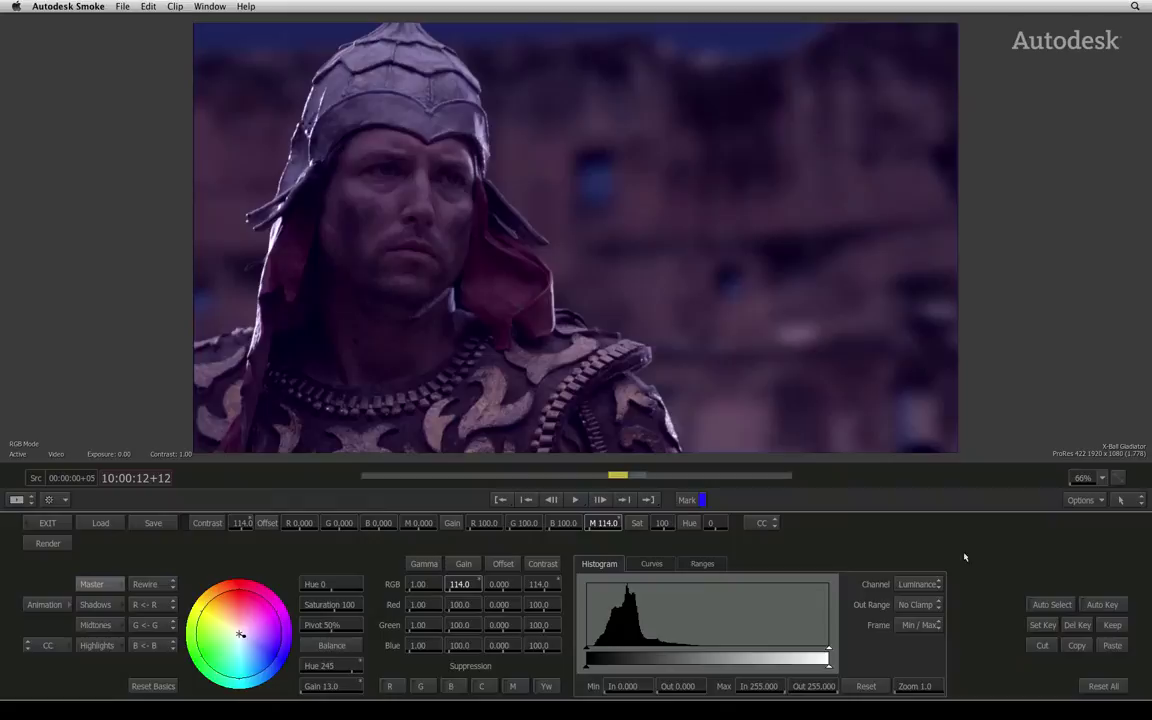
click(47, 645)
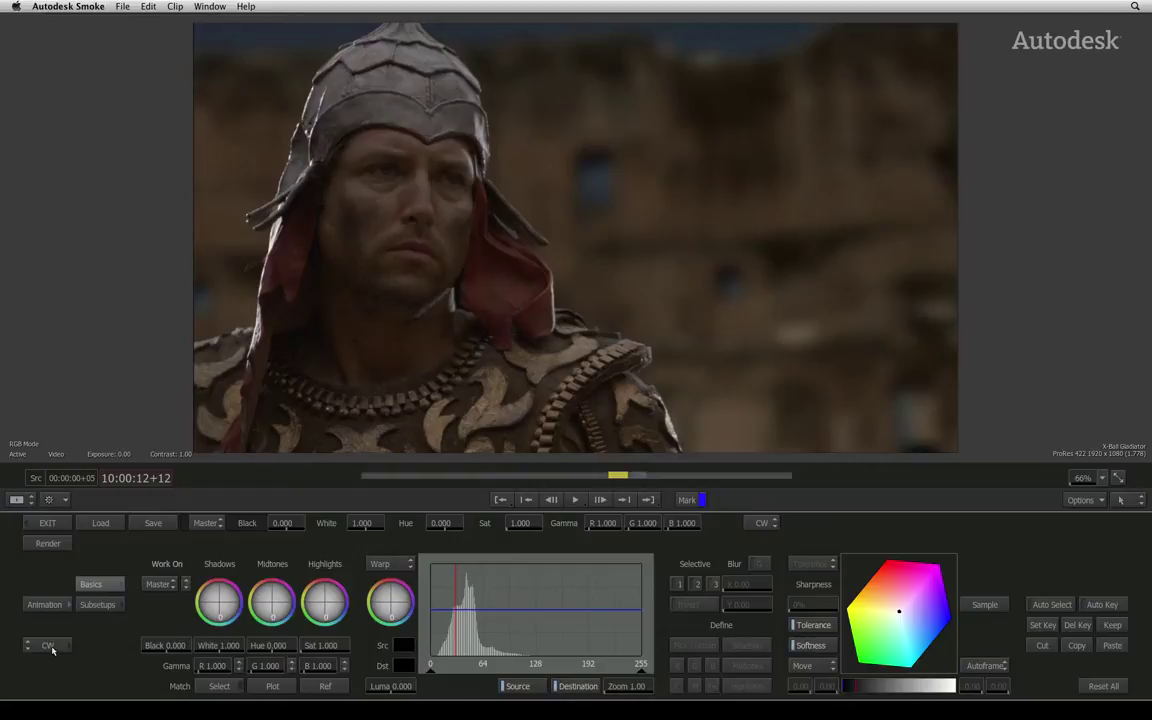
click(54, 648)
click(58, 648)
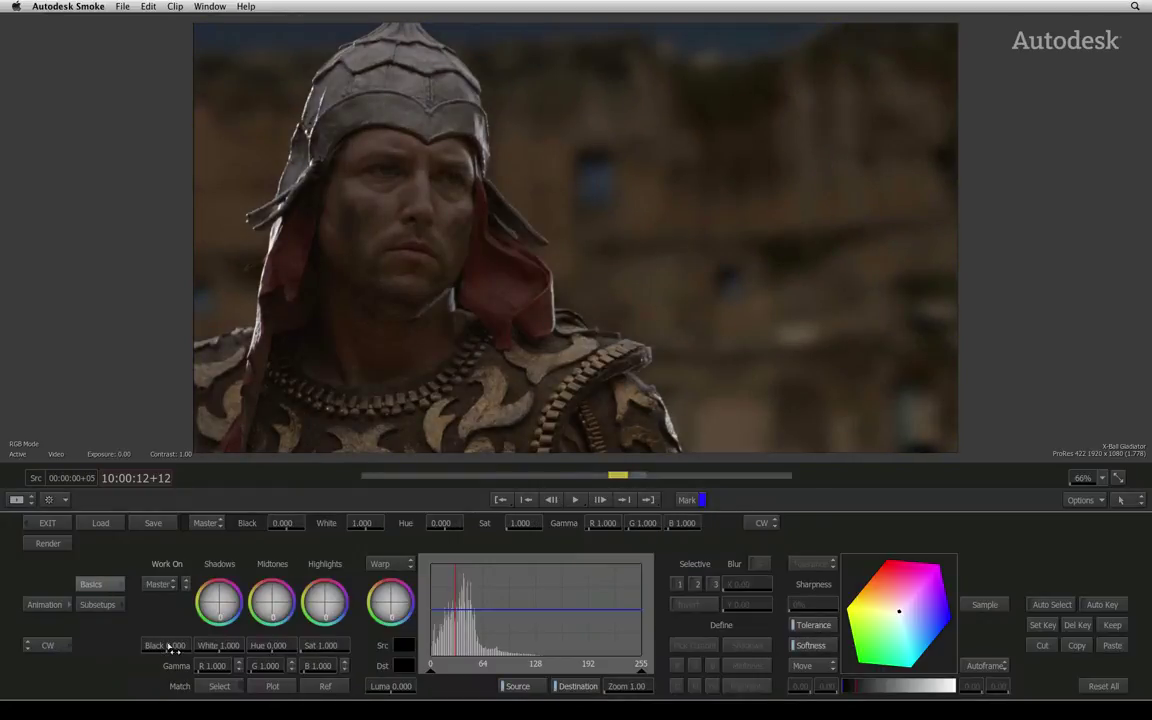
Set the Colour Warper black to -0.020 and white to 1.280, compare against CC, then exit.
drag(165, 645, 244, 645)
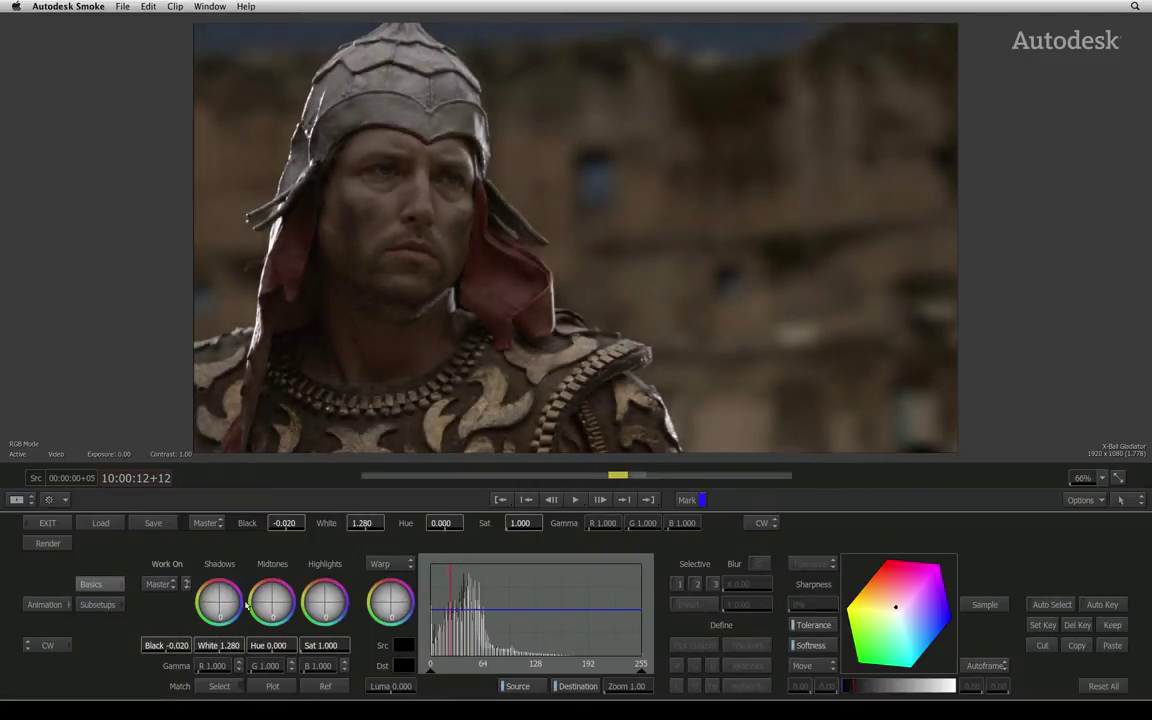
click(52, 646)
click(52, 646)
click(56, 648)
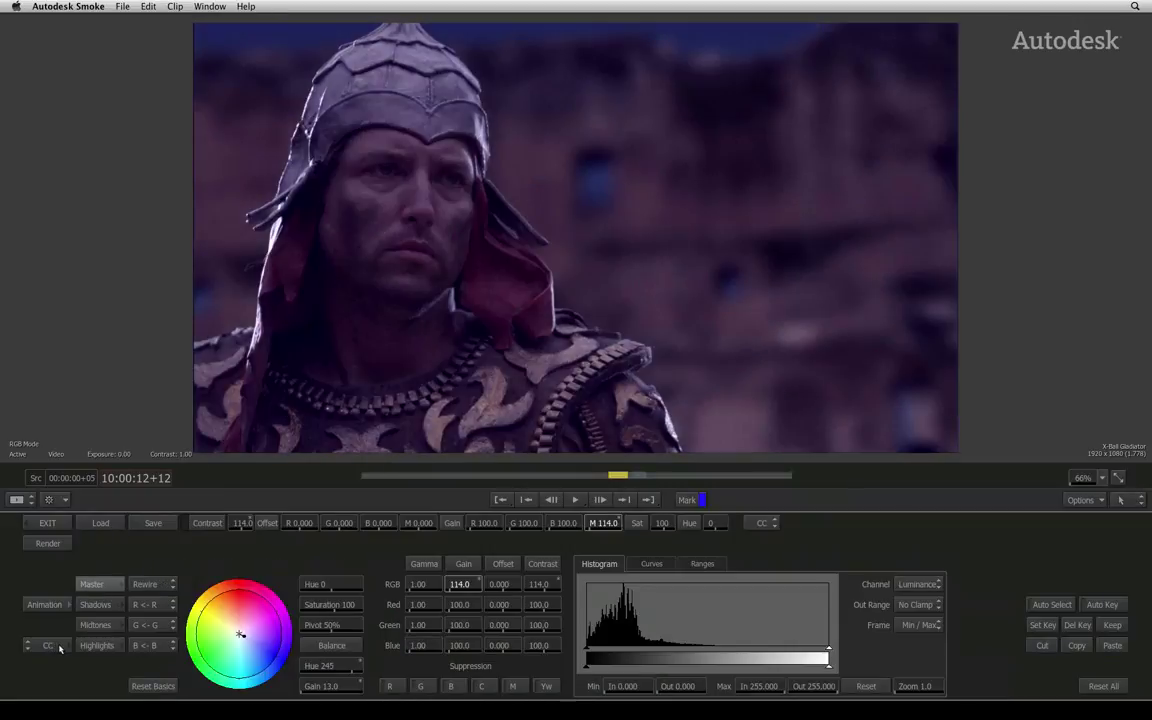
click(55, 646)
click(47, 523)
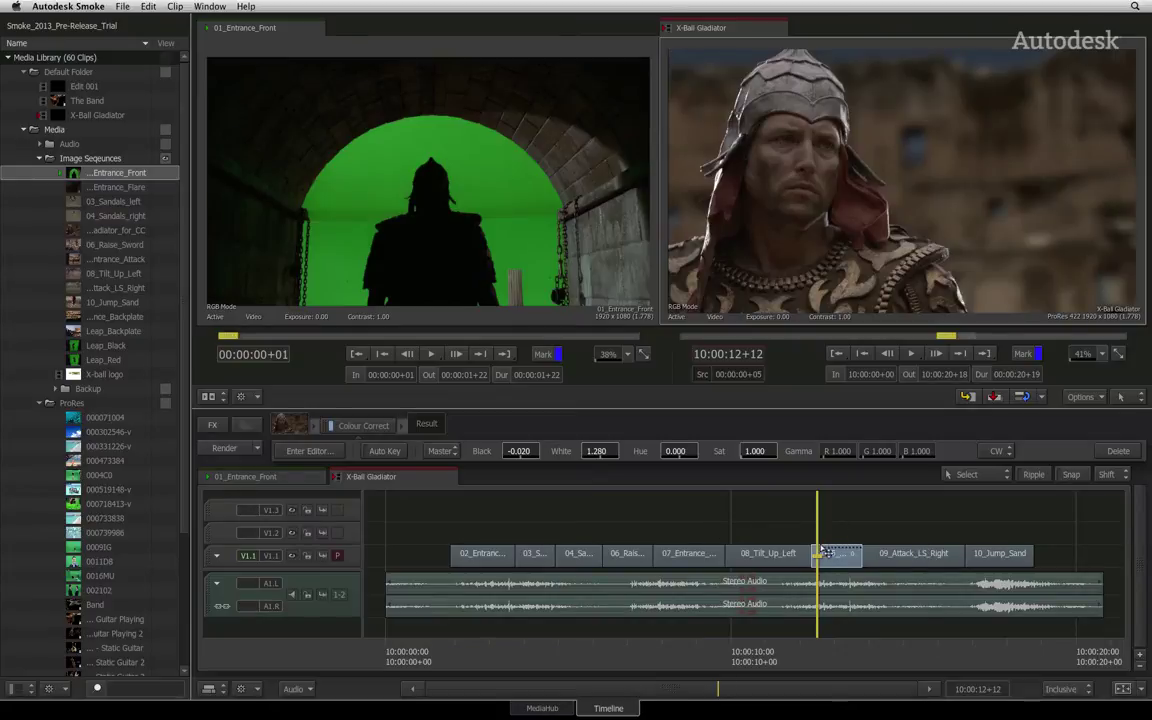
Scrub the playhead back to 06_Raise_Sword at 10:00:06+21 and reveal the viewer layout panel.
drag(812, 640, 622, 622)
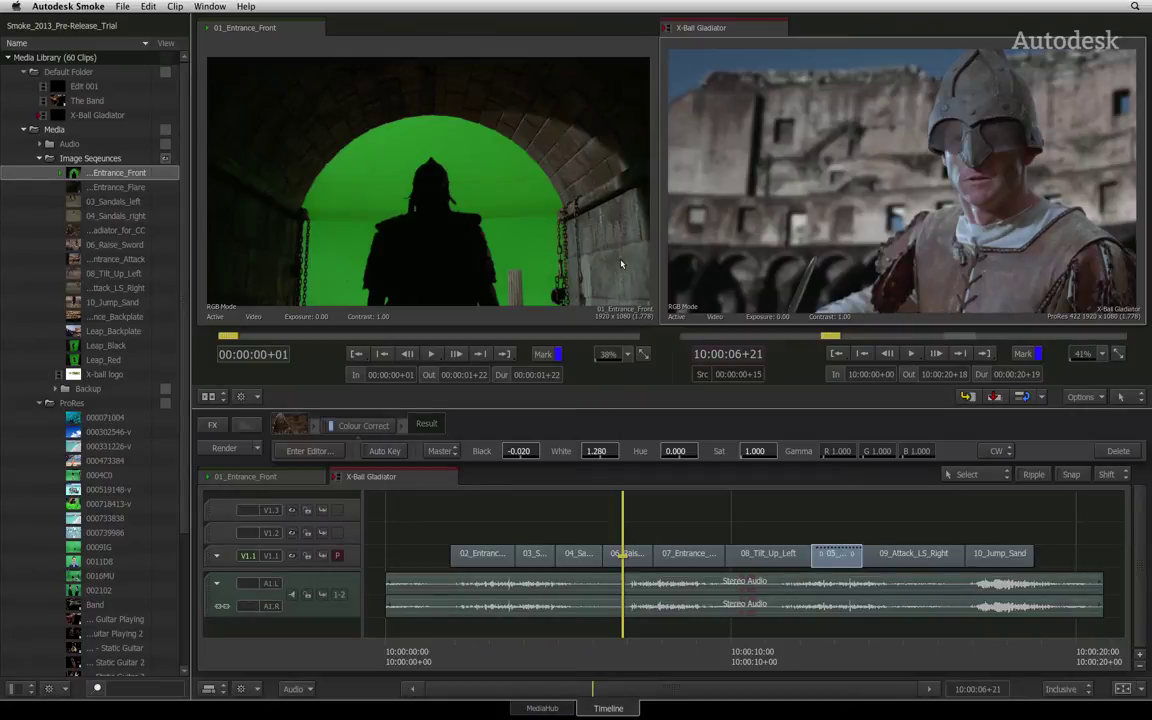
mouse_move(1150, 262)
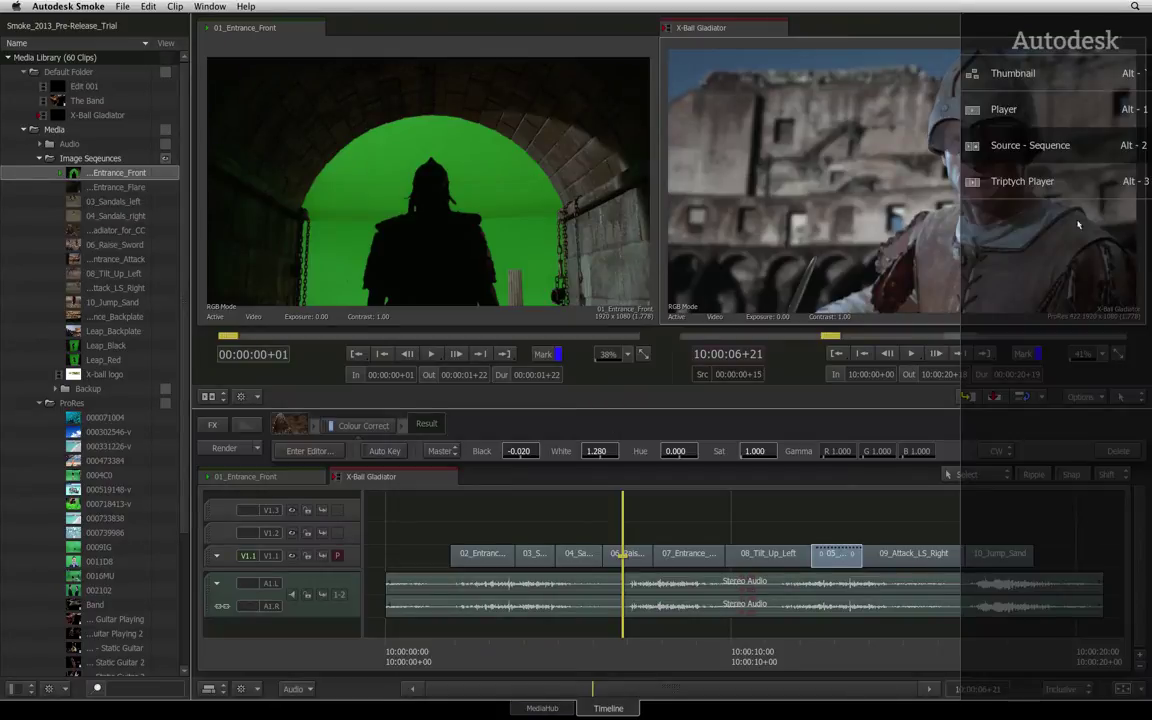
Set up a Triptych Player in Prev|Cursor|Next, then All Free, with the right viewer on 09_Attack_LS_Right.
click(1030, 181)
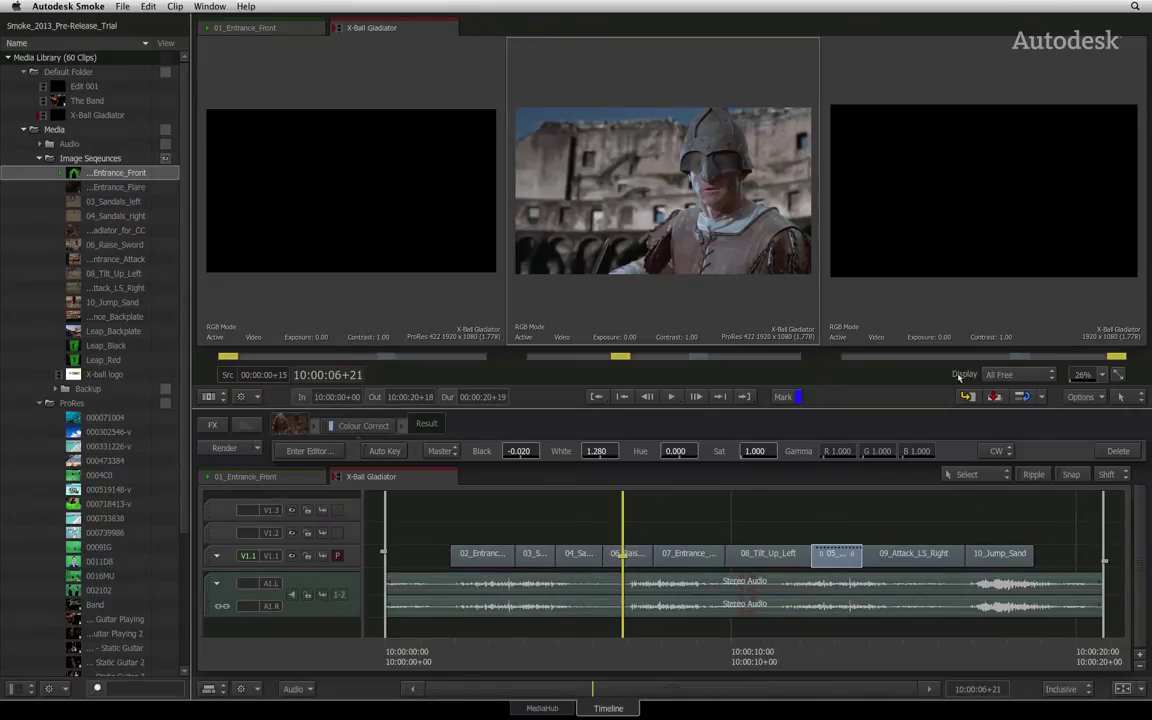
click(998, 375)
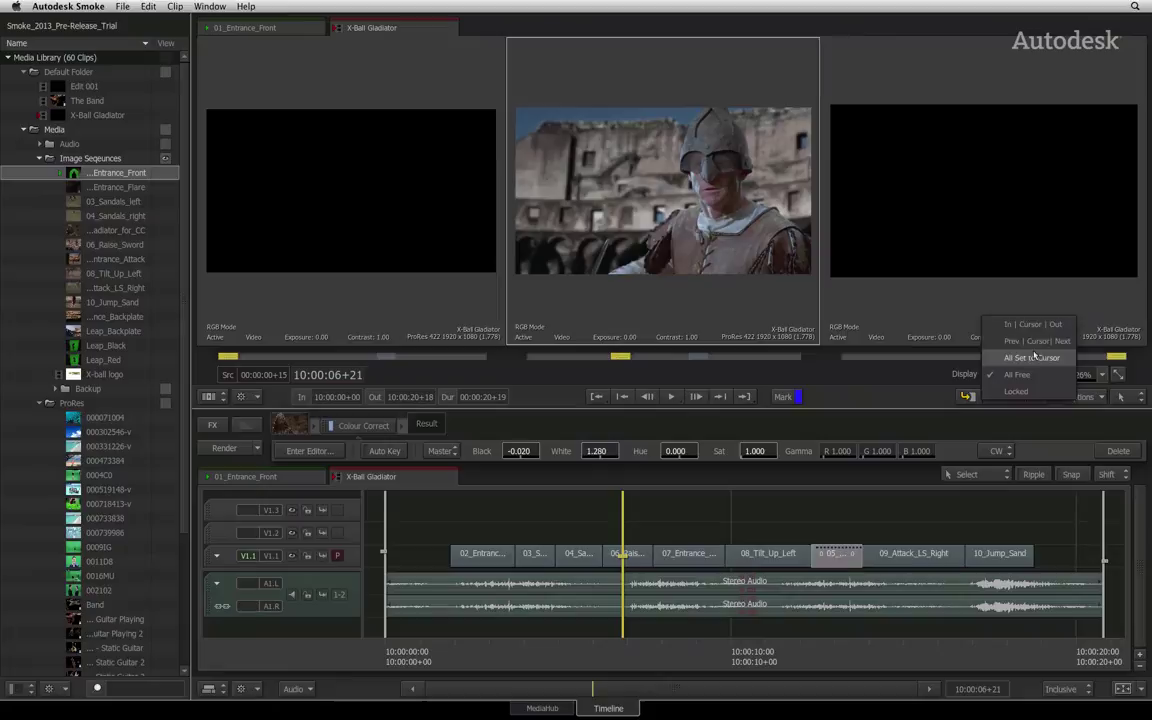
click(1035, 346)
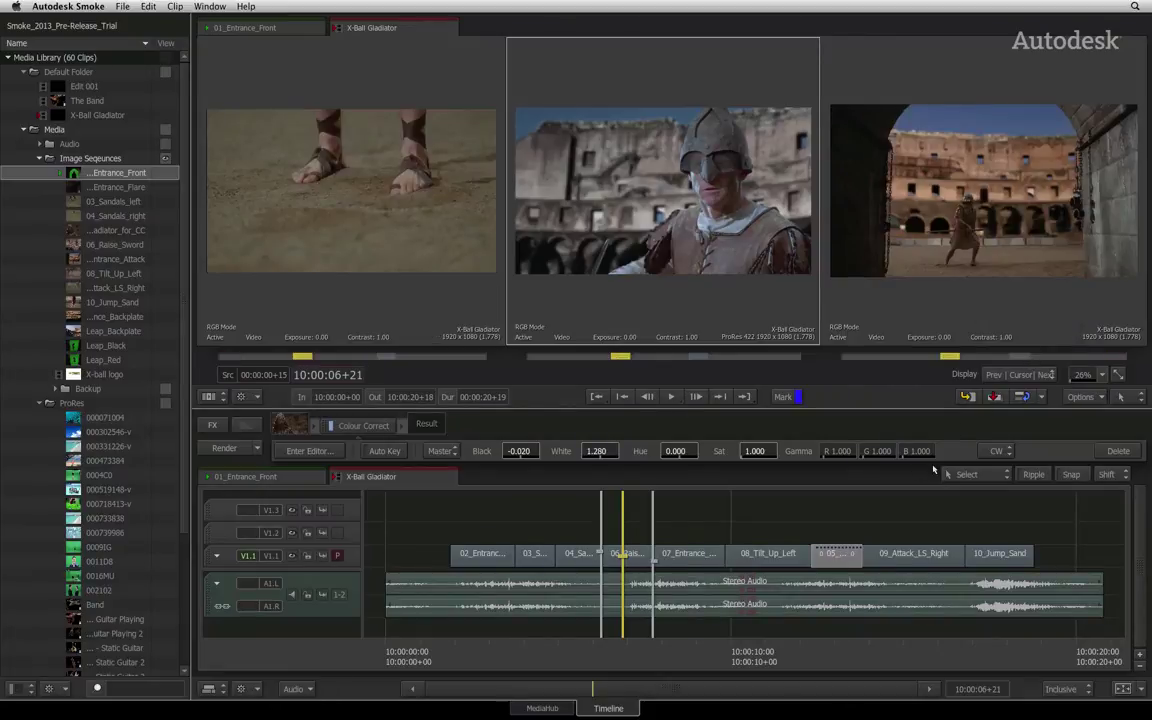
click(1020, 374)
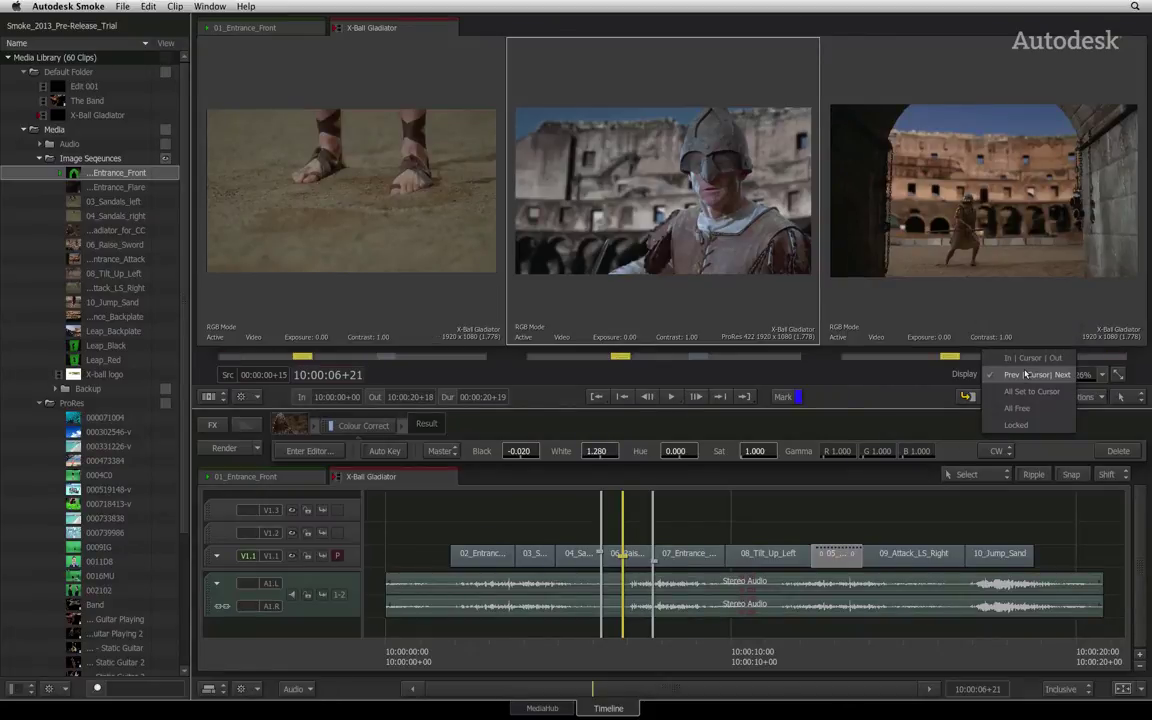
click(1020, 407)
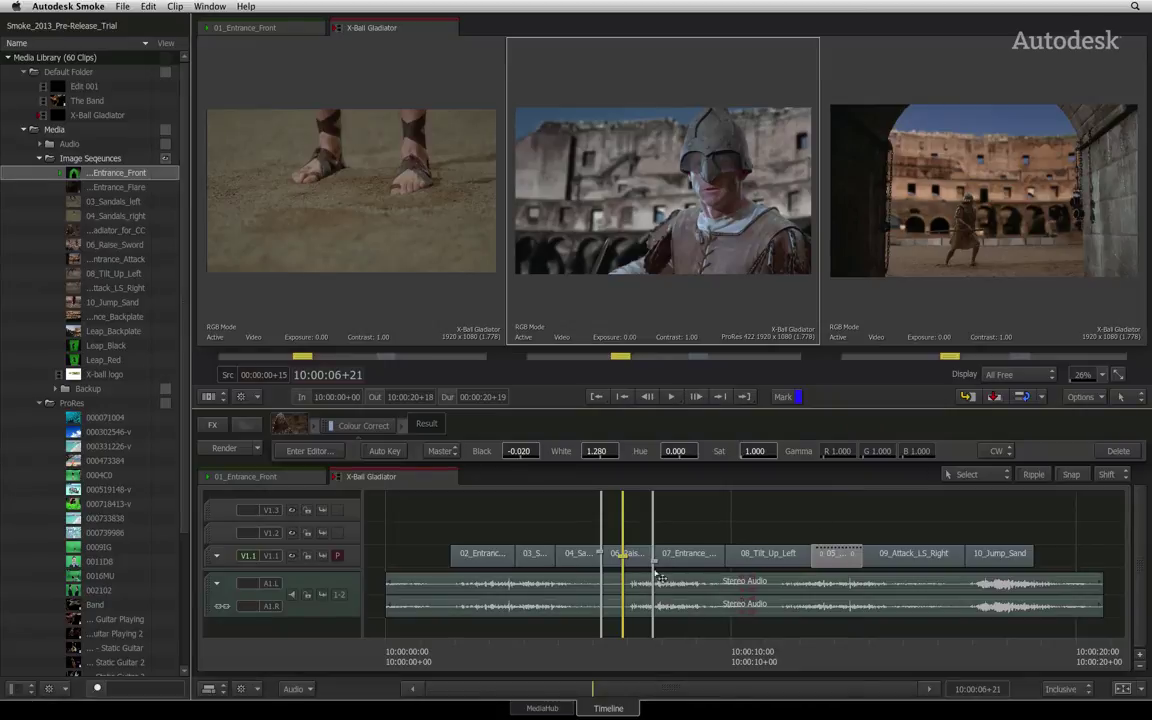
drag(657, 554, 916, 558)
click(1027, 143)
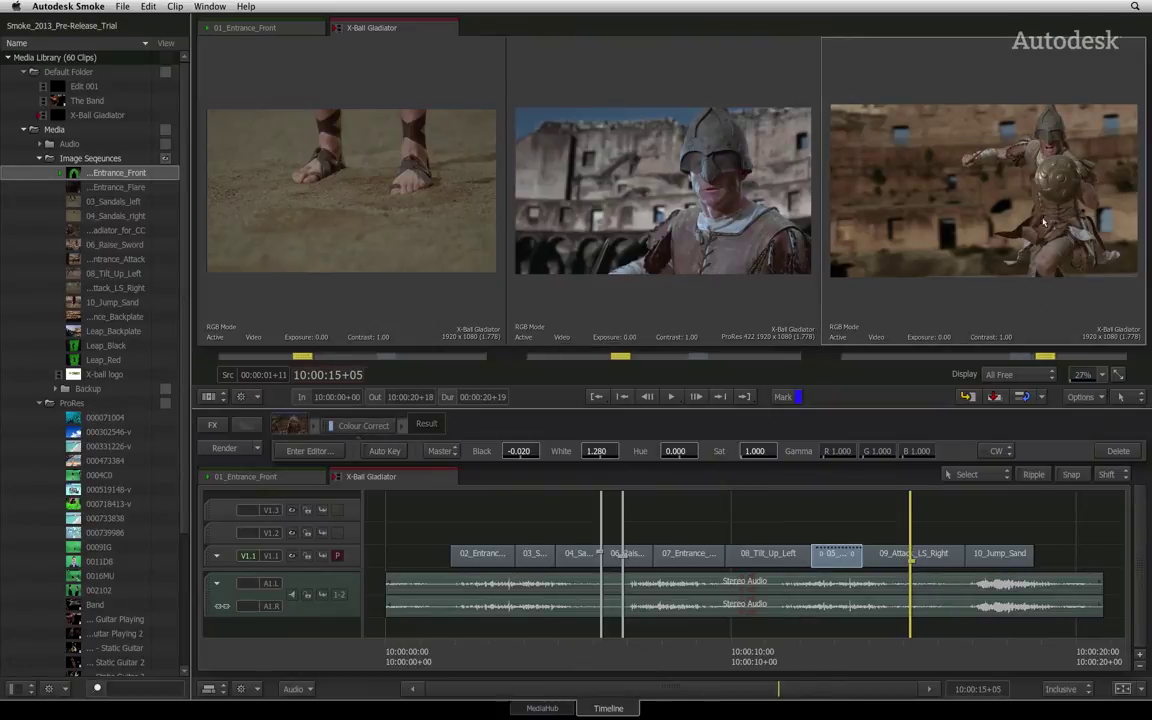
Add a Colour Correct effect to 06_Raise_Sword and open it in the full-screen editor.
click(630, 554)
right_click(632, 554)
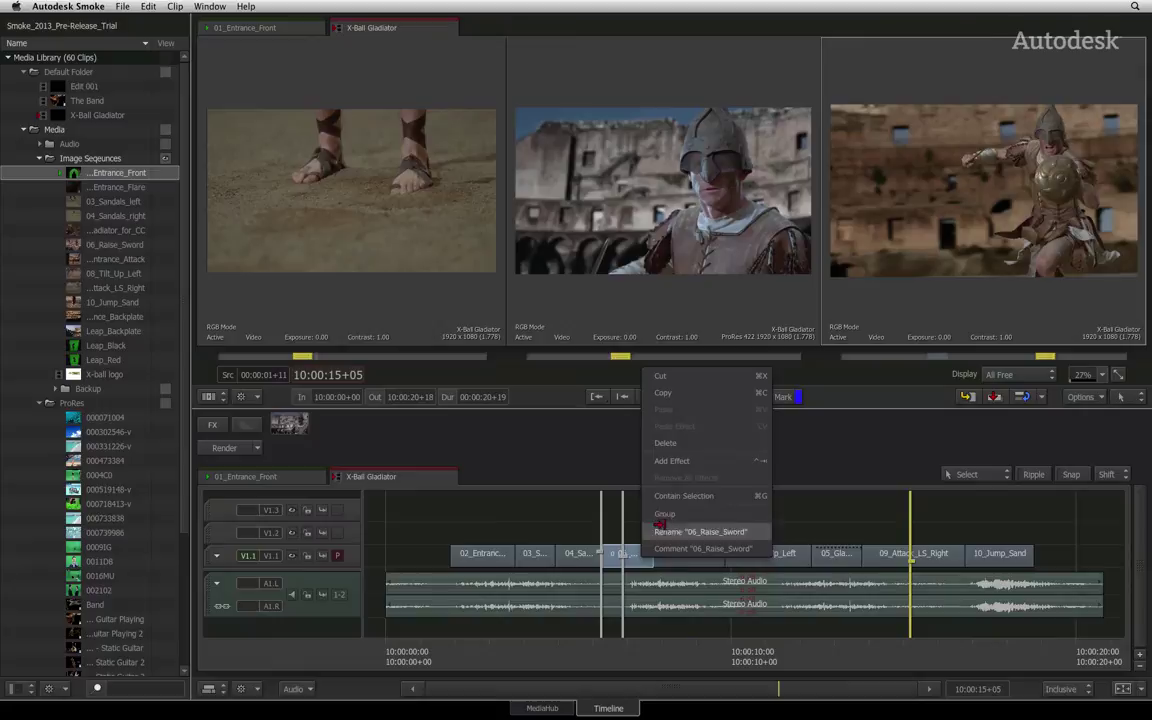
click(688, 461)
click(680, 508)
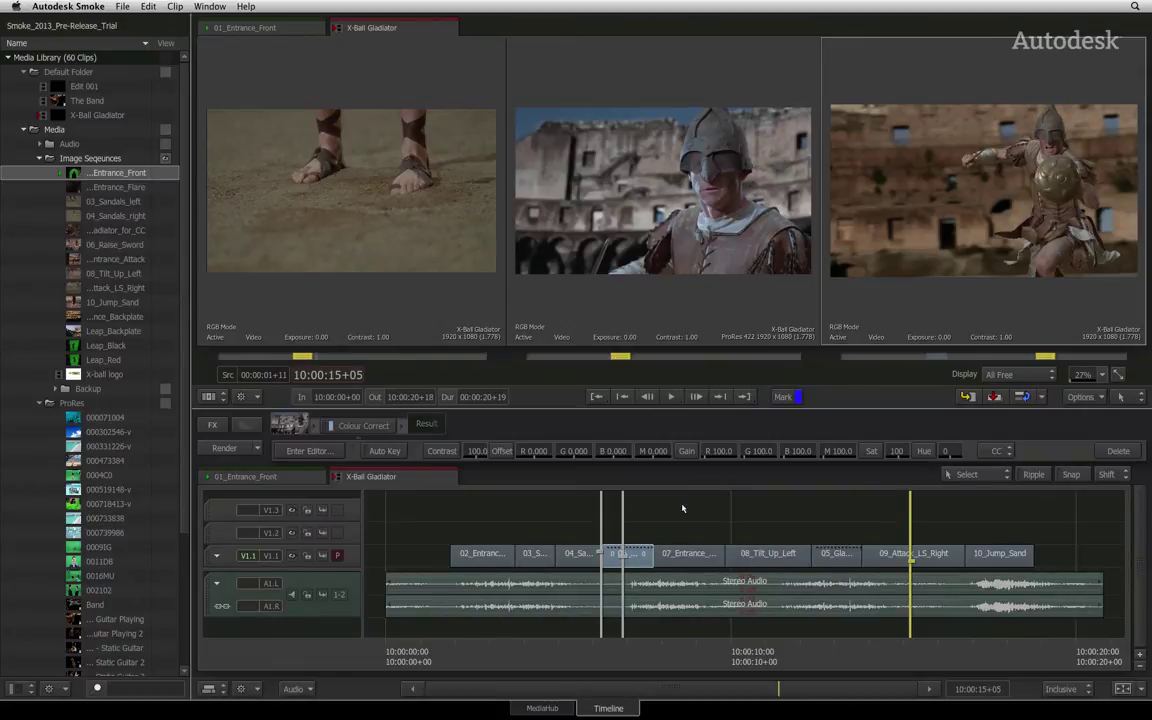
double_click(295, 420)
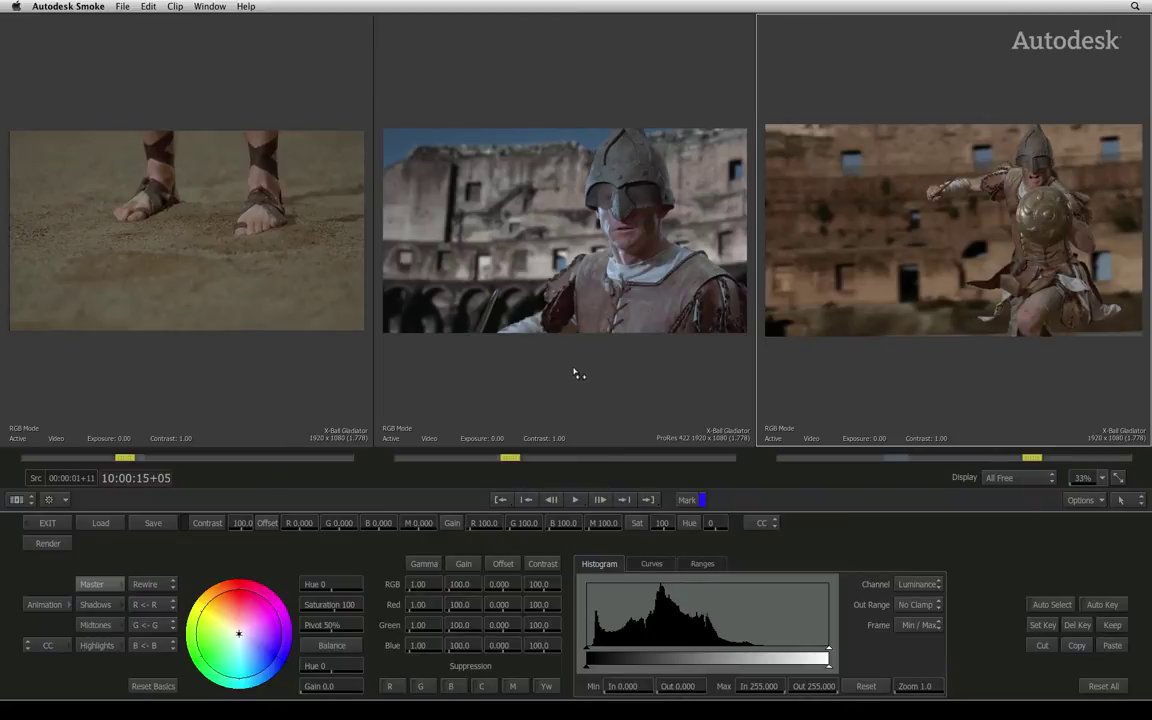
In the Colour Warper, use Match Select to match the 06 close-up to an area on the right attack shot.
click(47, 645)
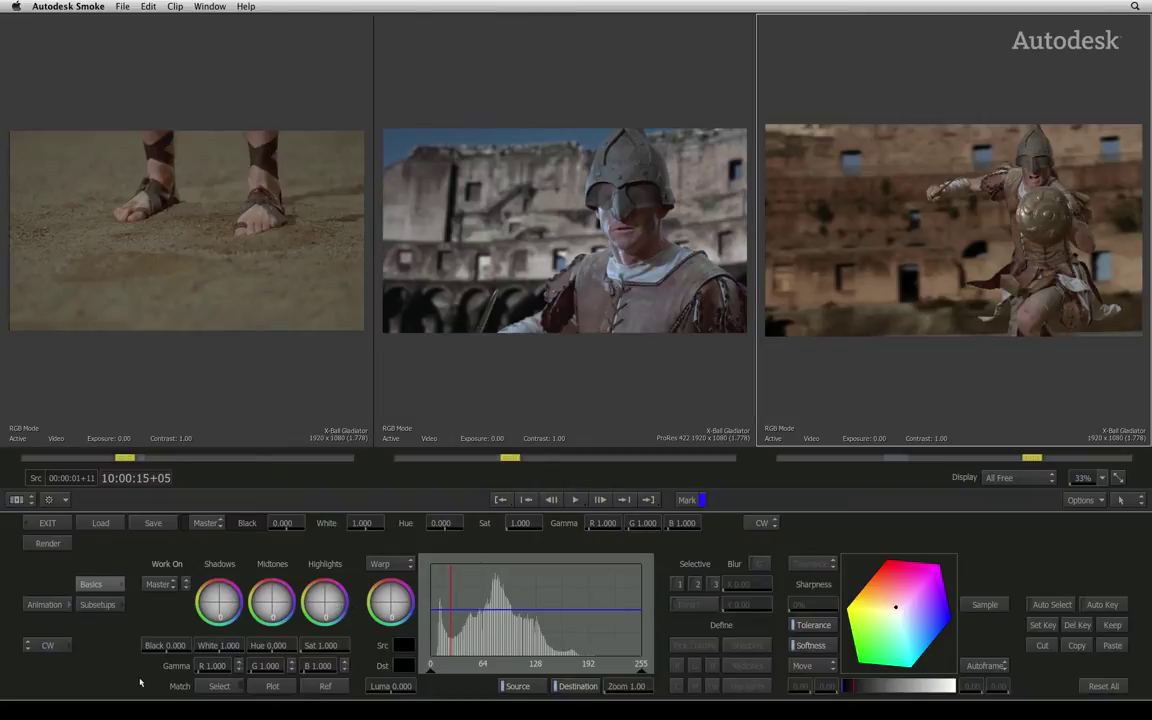
click(213, 687)
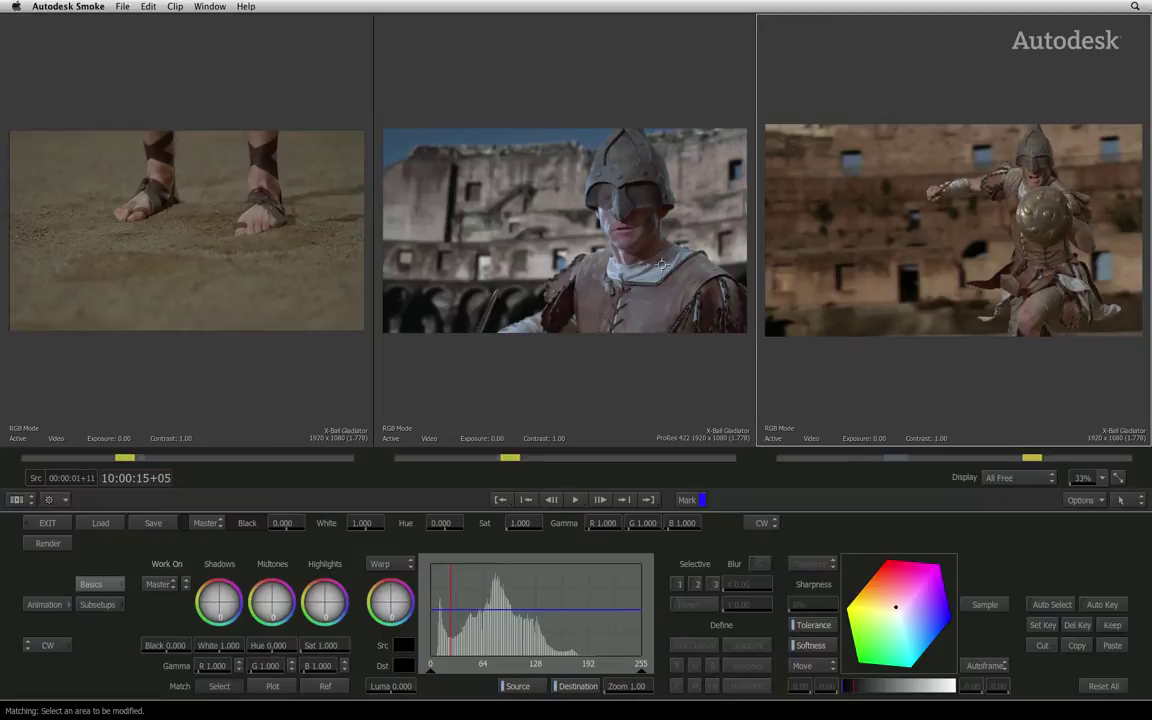
drag(662, 265, 621, 283)
click(643, 278)
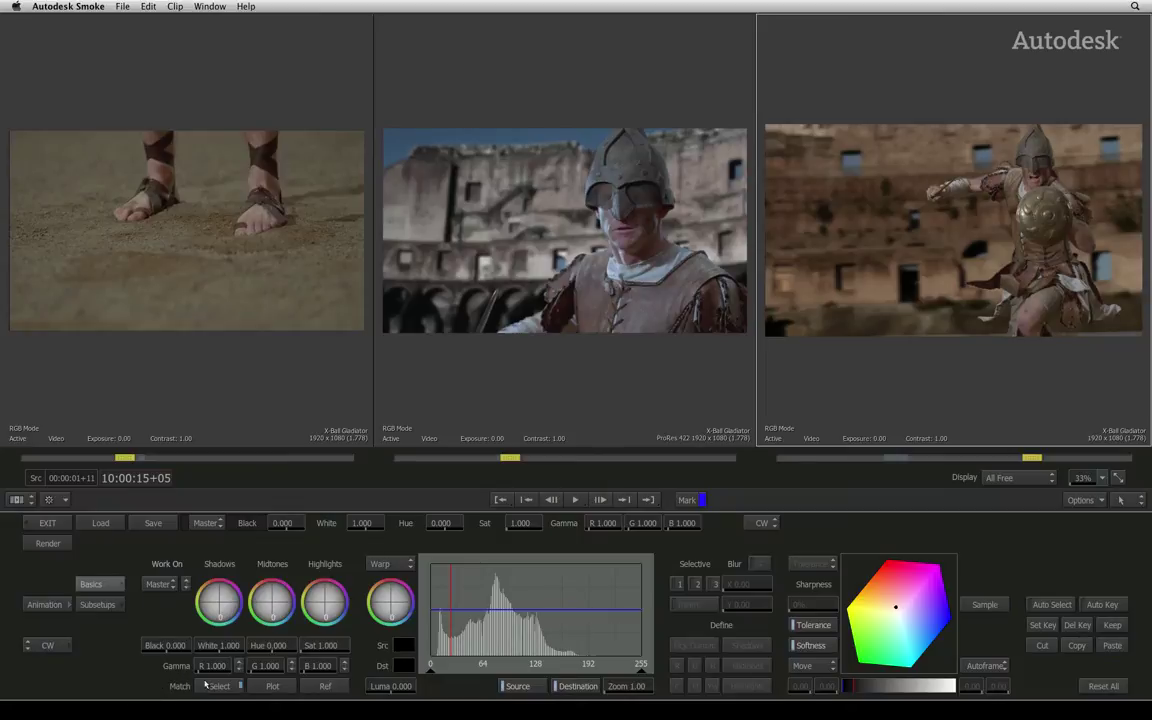
click(212, 686)
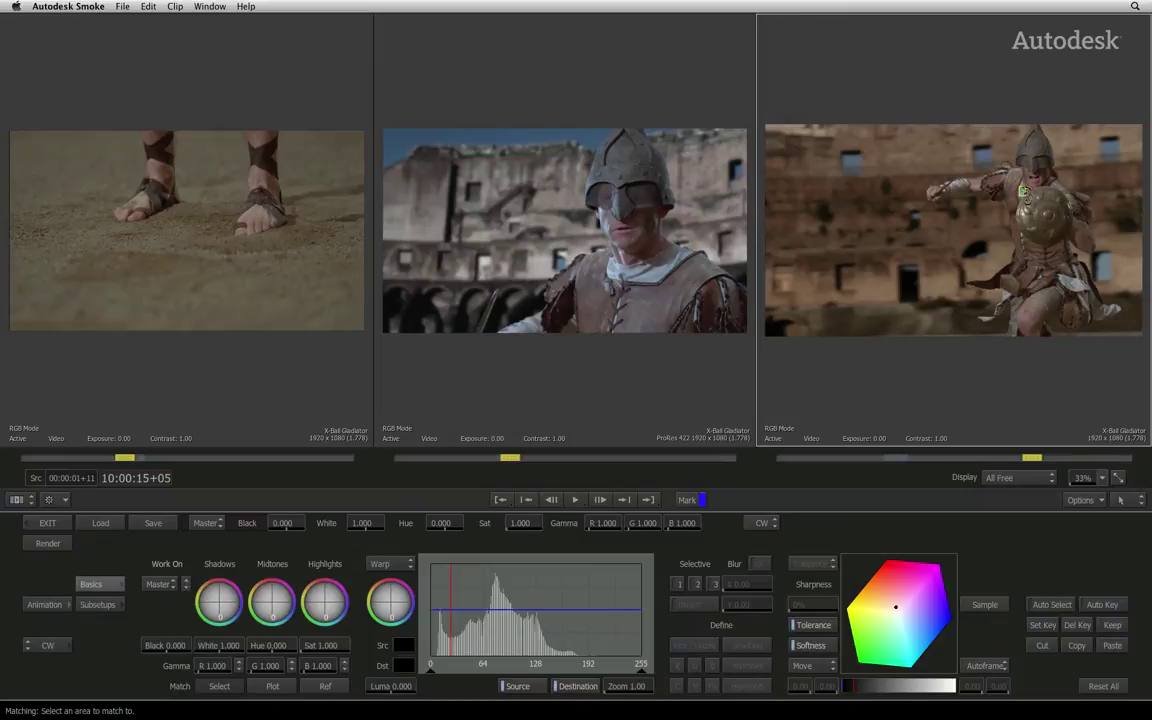
click(1020, 200)
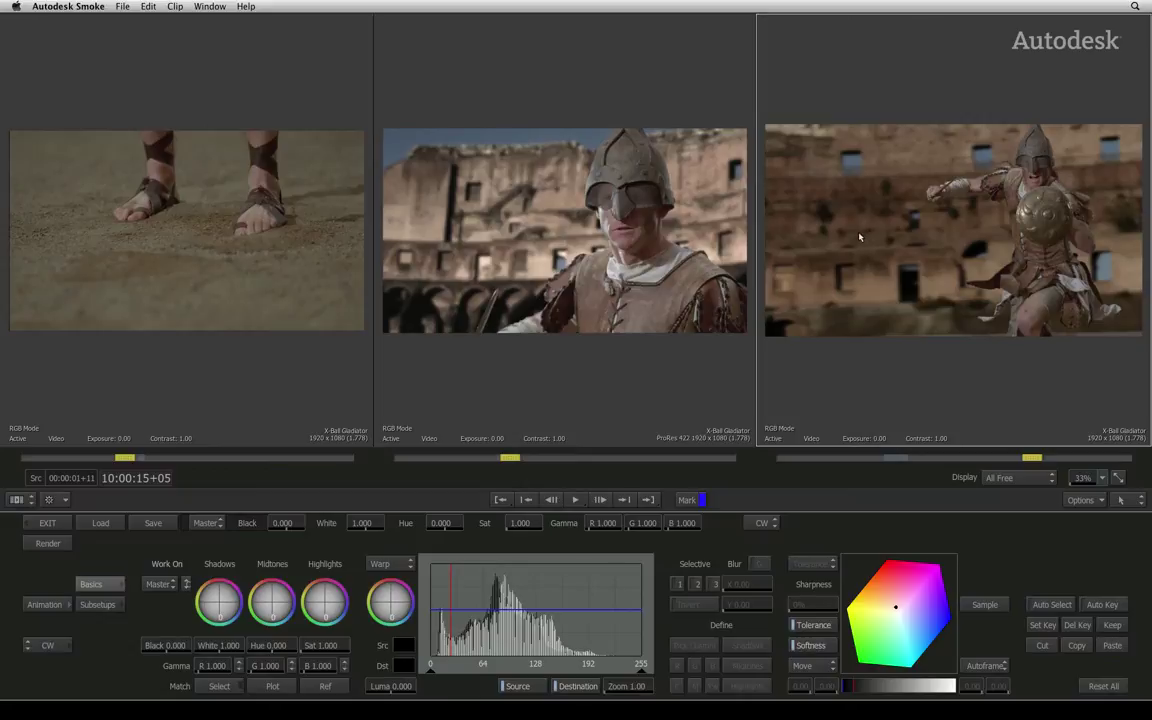
Exit to the timeline in the Source - Sequence layout and scrub the playhead onto 10_Jump_Sand.
click(47, 526)
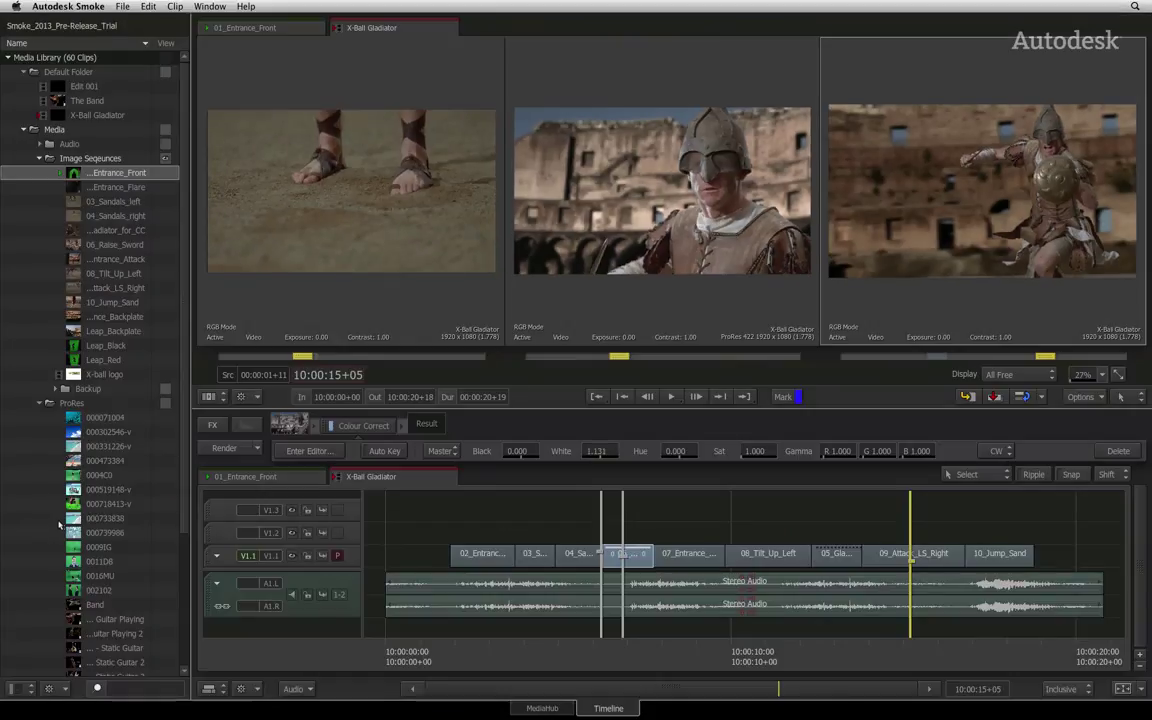
mouse_move(1150, 313)
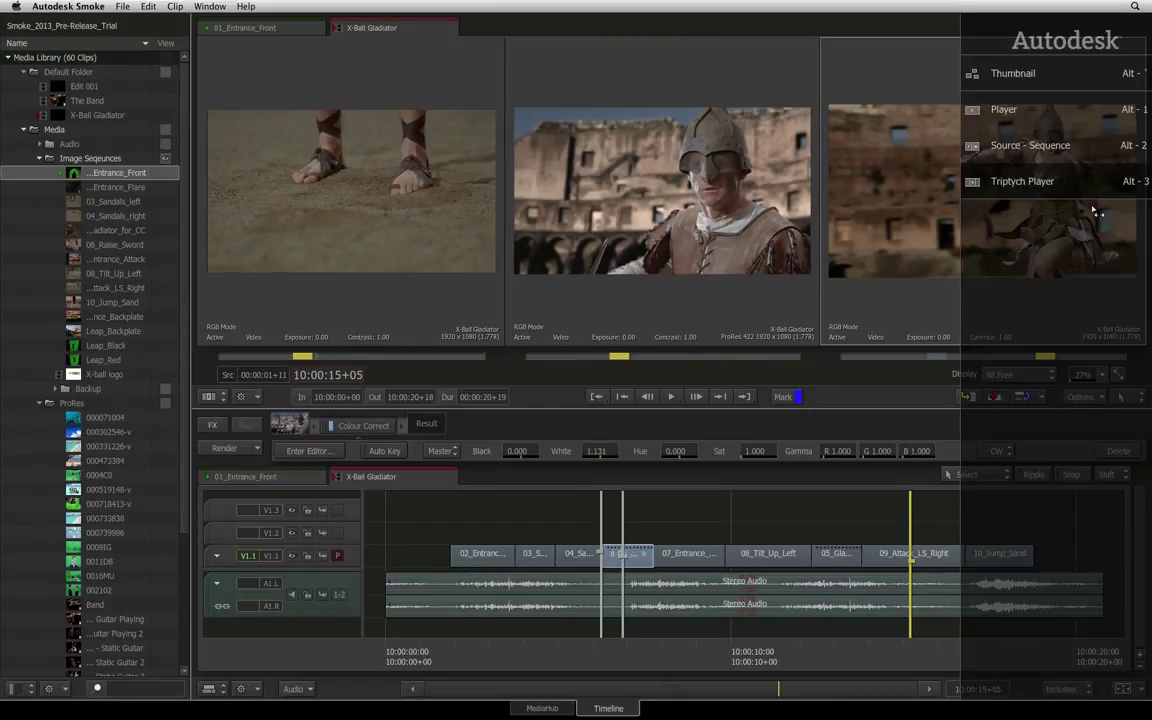
click(1062, 148)
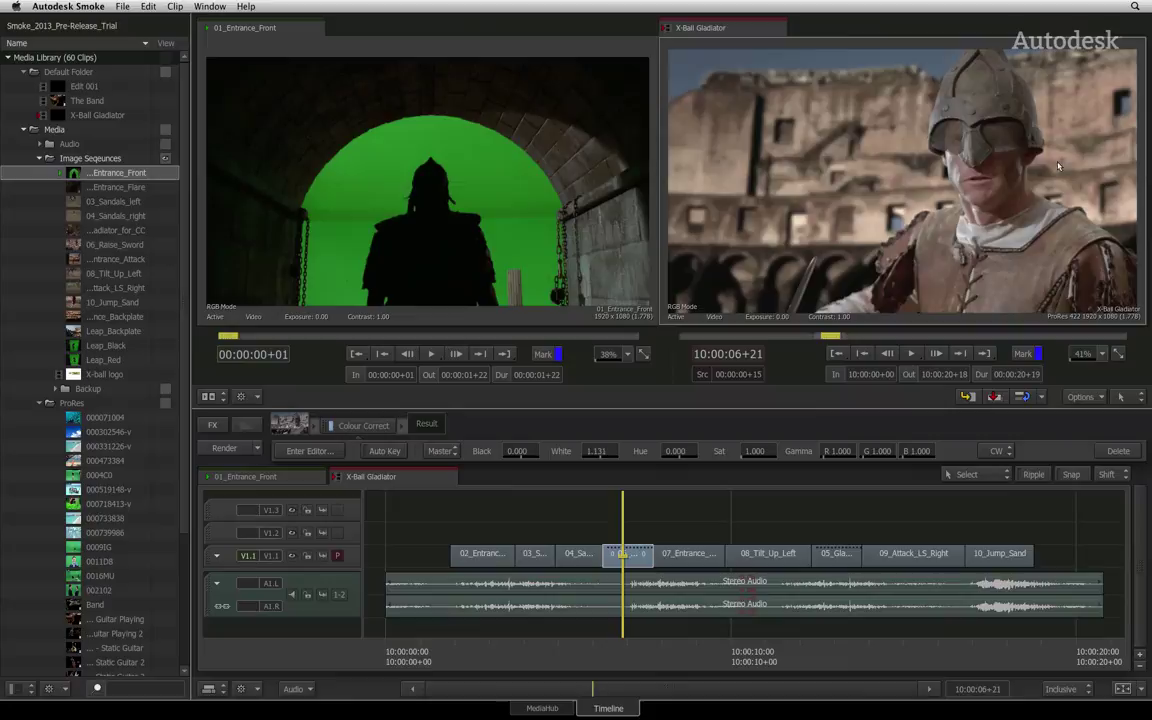
click(644, 649)
drag(644, 649, 978, 632)
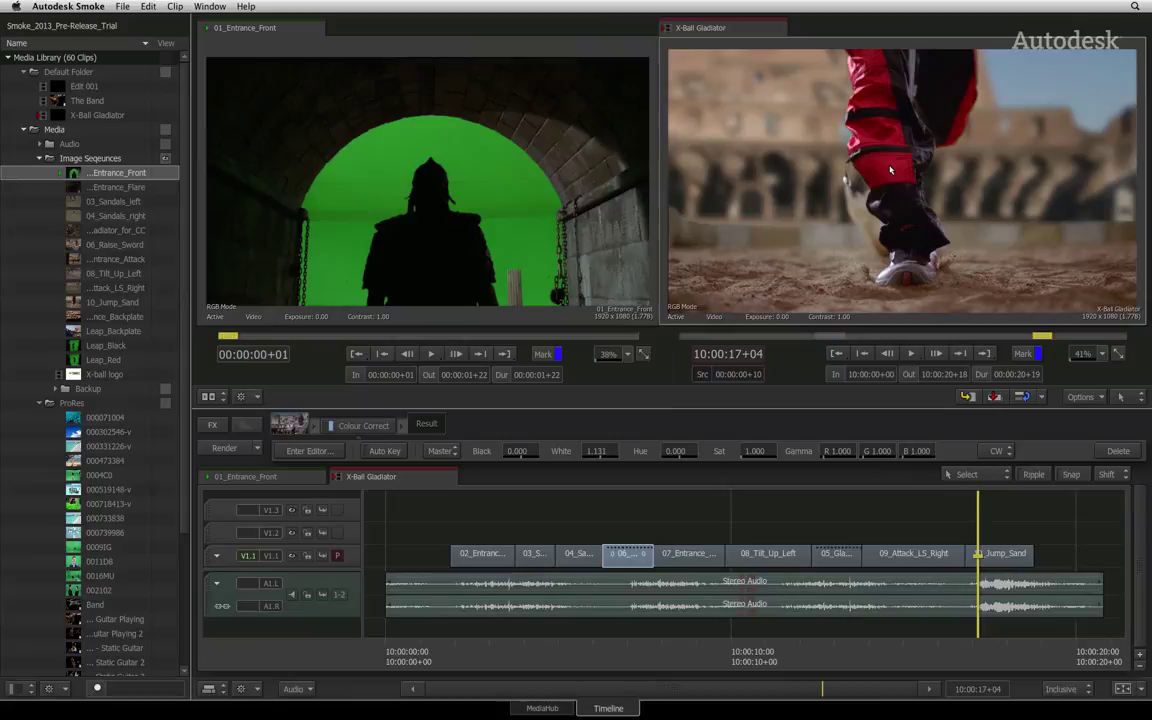
Add a Colour Correct effect to 10_Jump_Sand and open it in the Colour Warper.
right_click(1007, 550)
click(1046, 458)
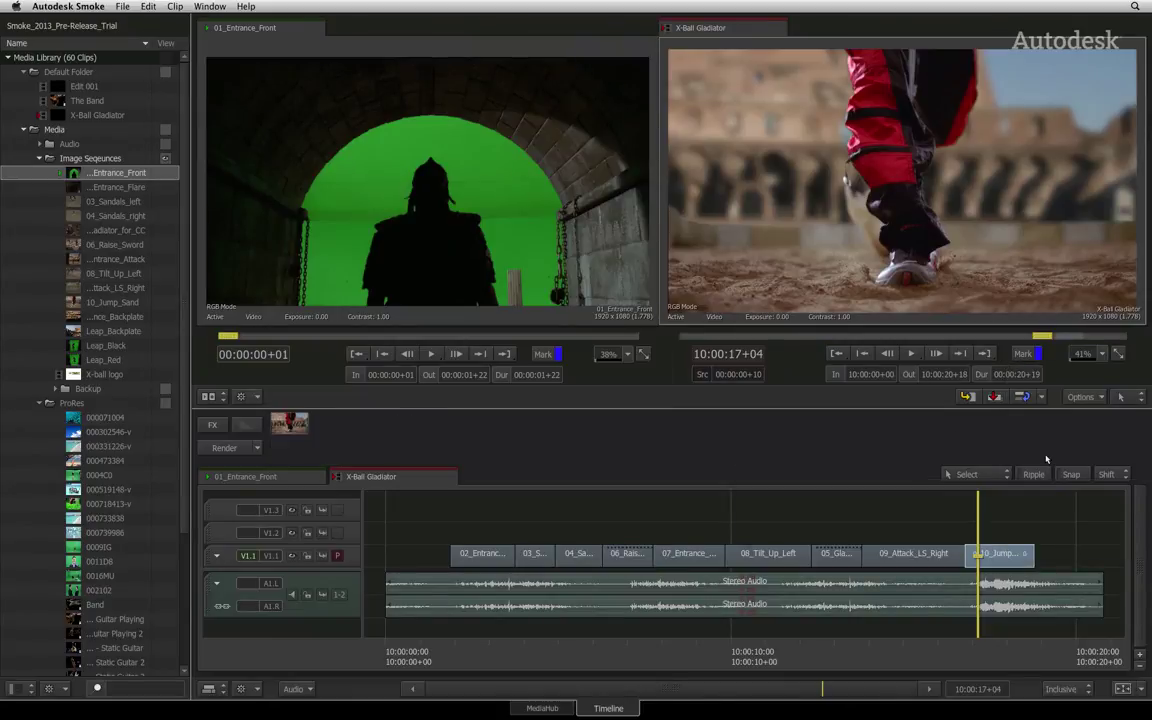
click(980, 504)
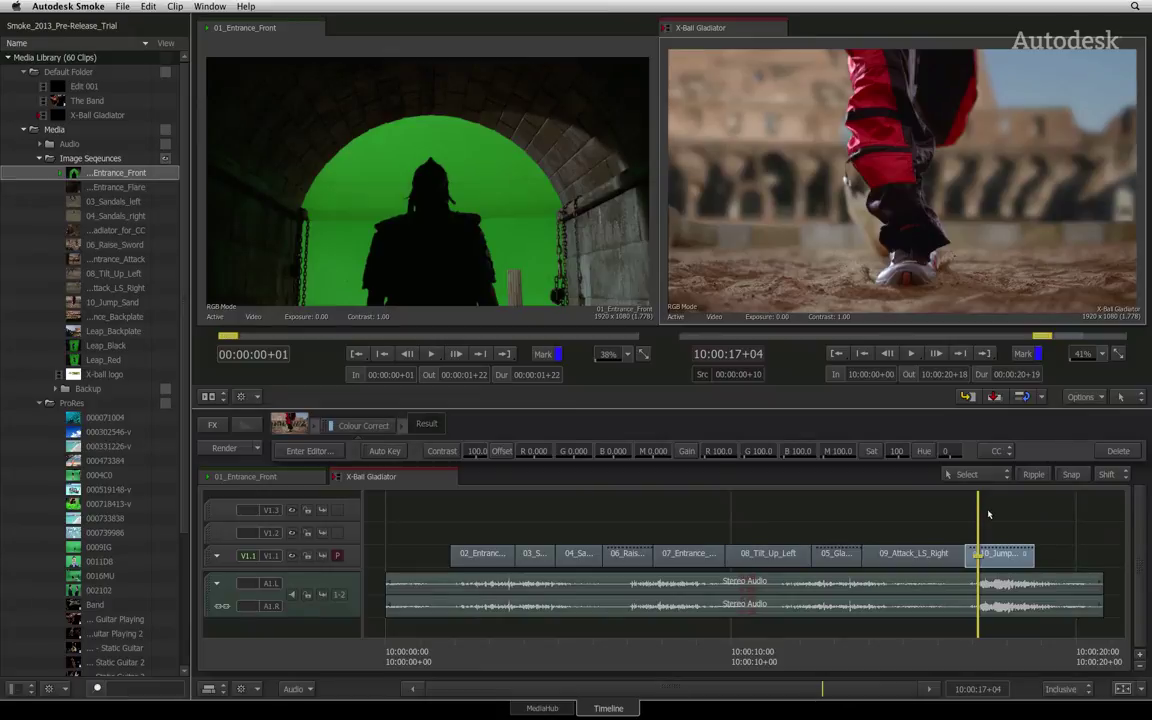
click(309, 451)
click(64, 645)
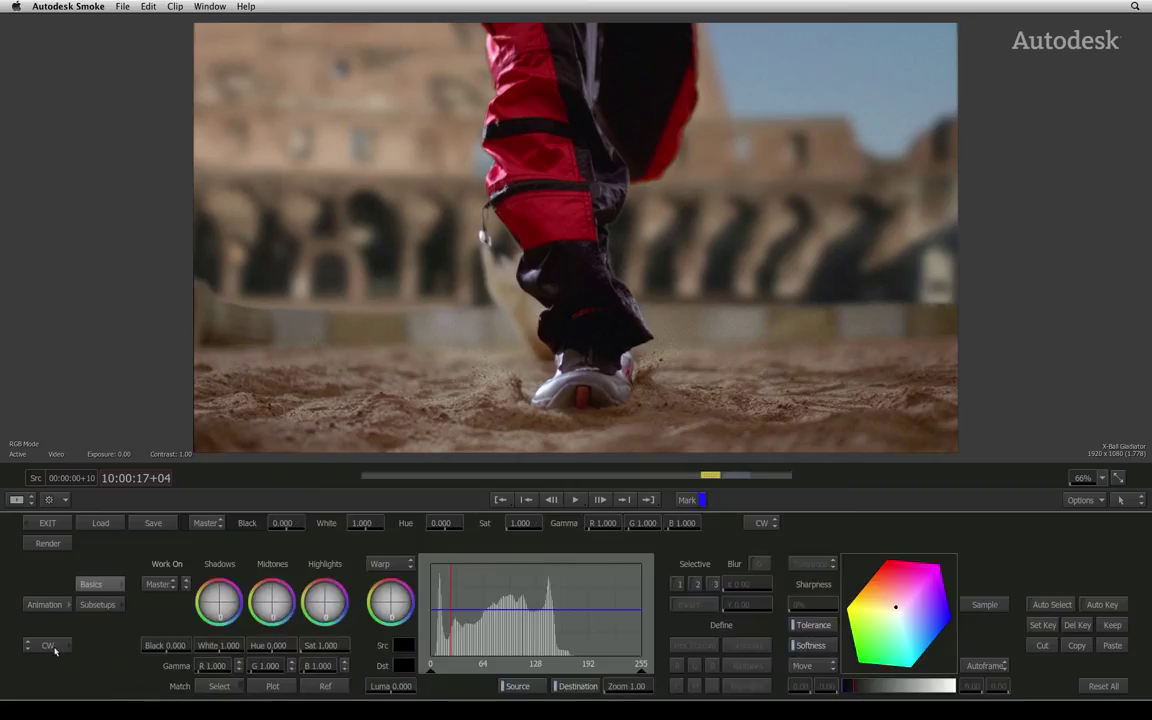
Set Work On to Sel 1 and pick the red trouser pads as a custom selective.
click(171, 586)
click(179, 569)
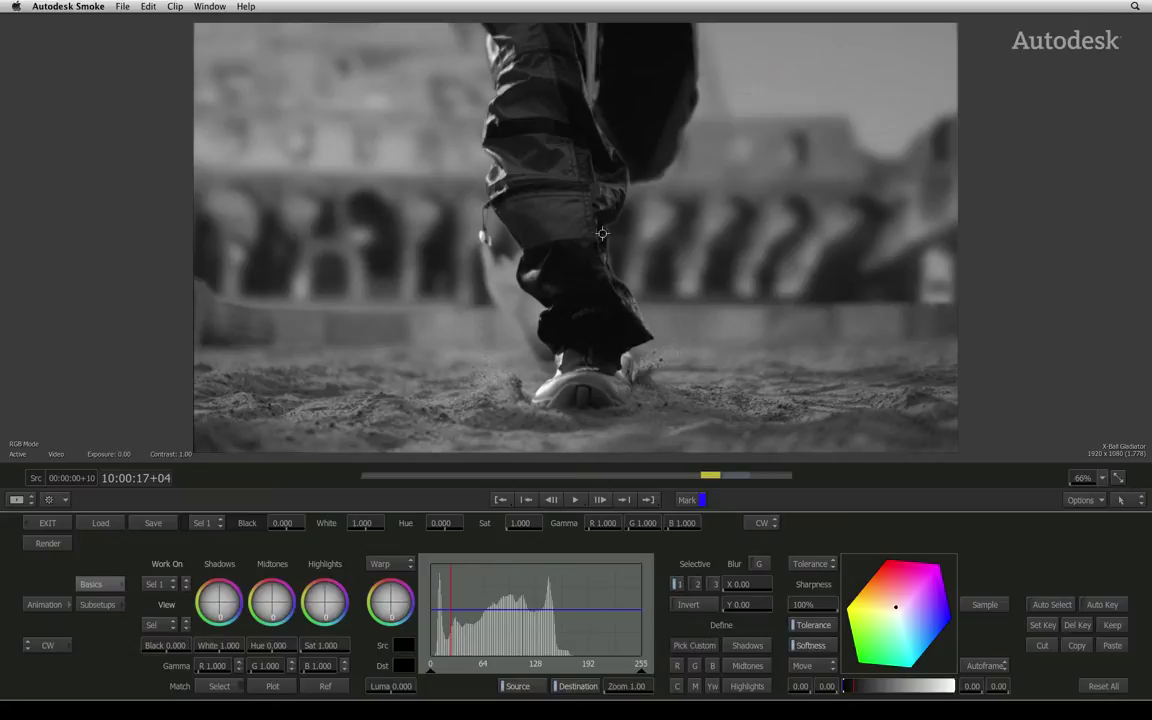
click(554, 209)
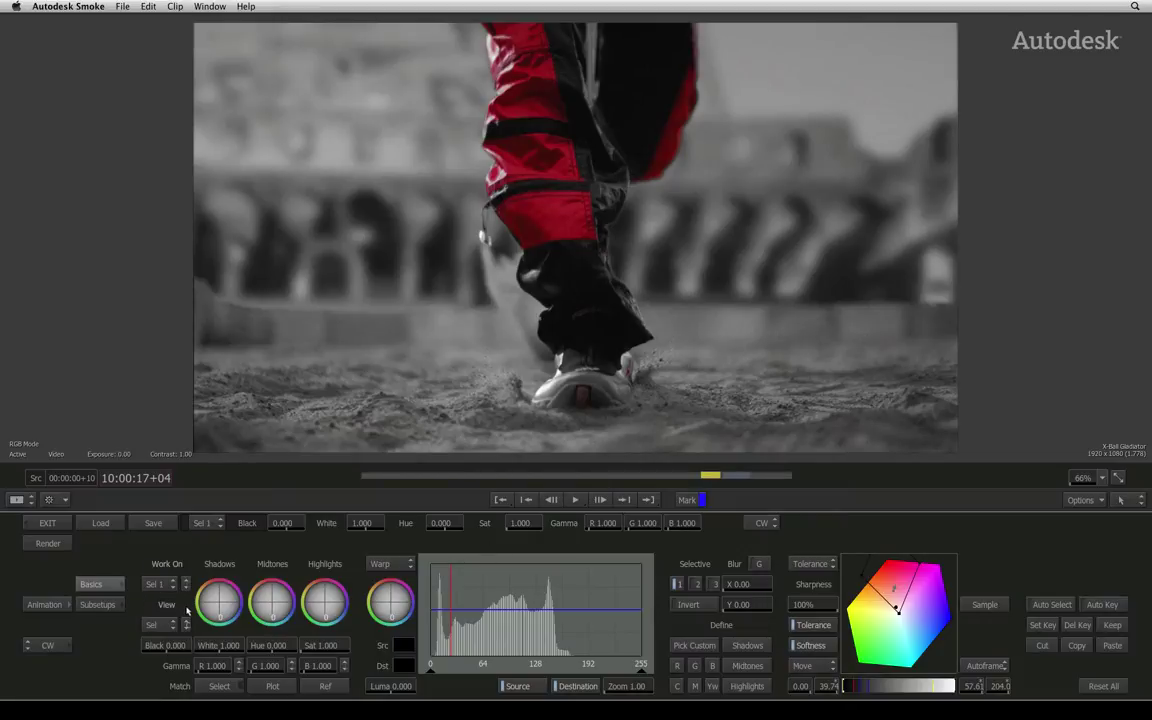
In Matte view, tighten the key tolerance to 57.6–216.0 and set lower softness to 0.
click(186, 611)
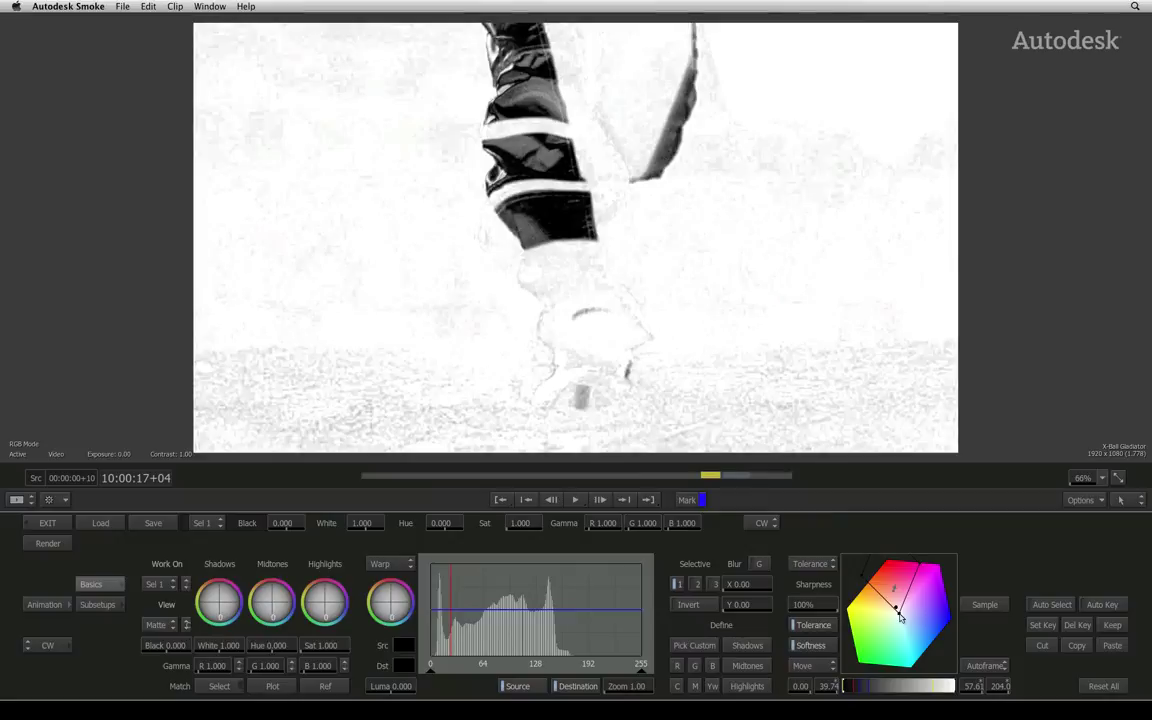
drag(901, 619, 903, 611)
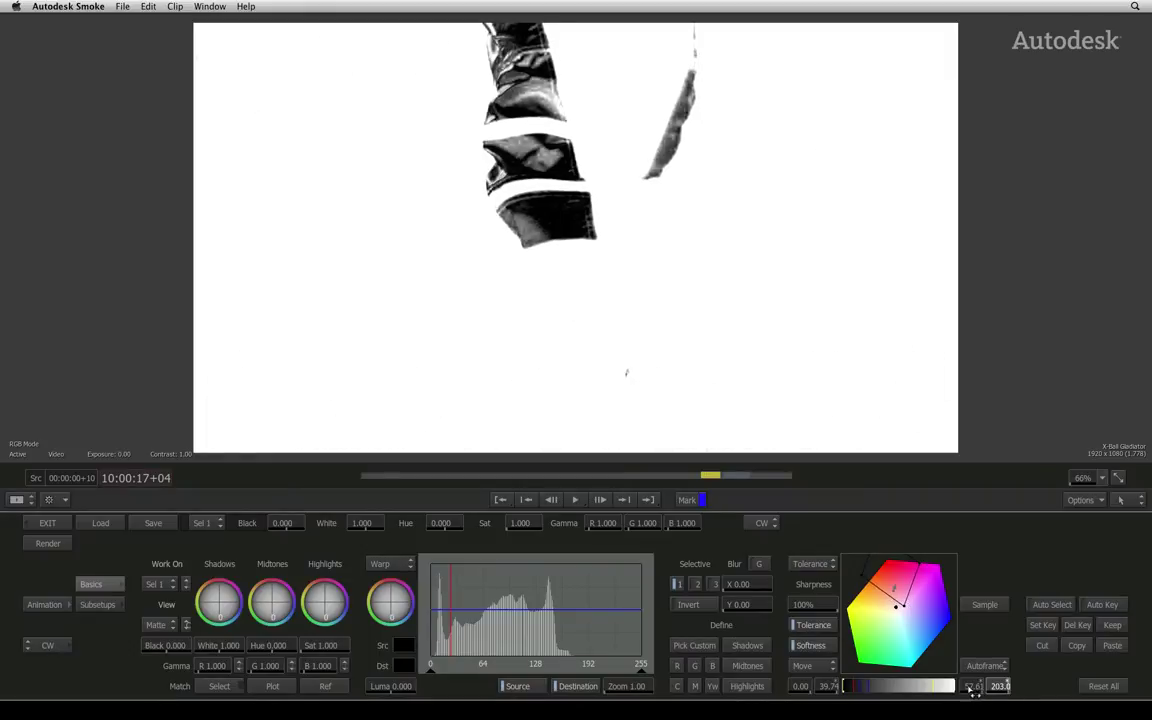
mouse_move(993, 686)
mouse_down()
mouse_move(953, 690)
mouse_move(995, 687)
mouse_up()
drag(820, 690, 836, 686)
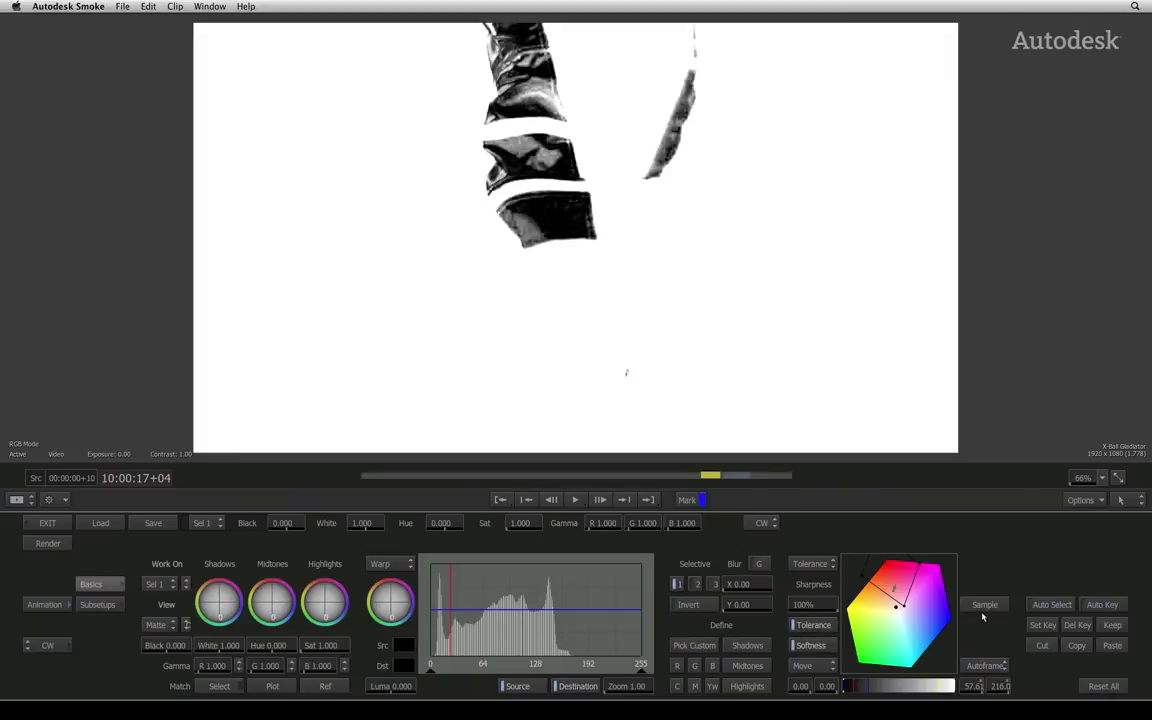
Sample more of the trouser pads, then set matte Blur X and Y to 4.00.
click(270, 686)
click(526, 232)
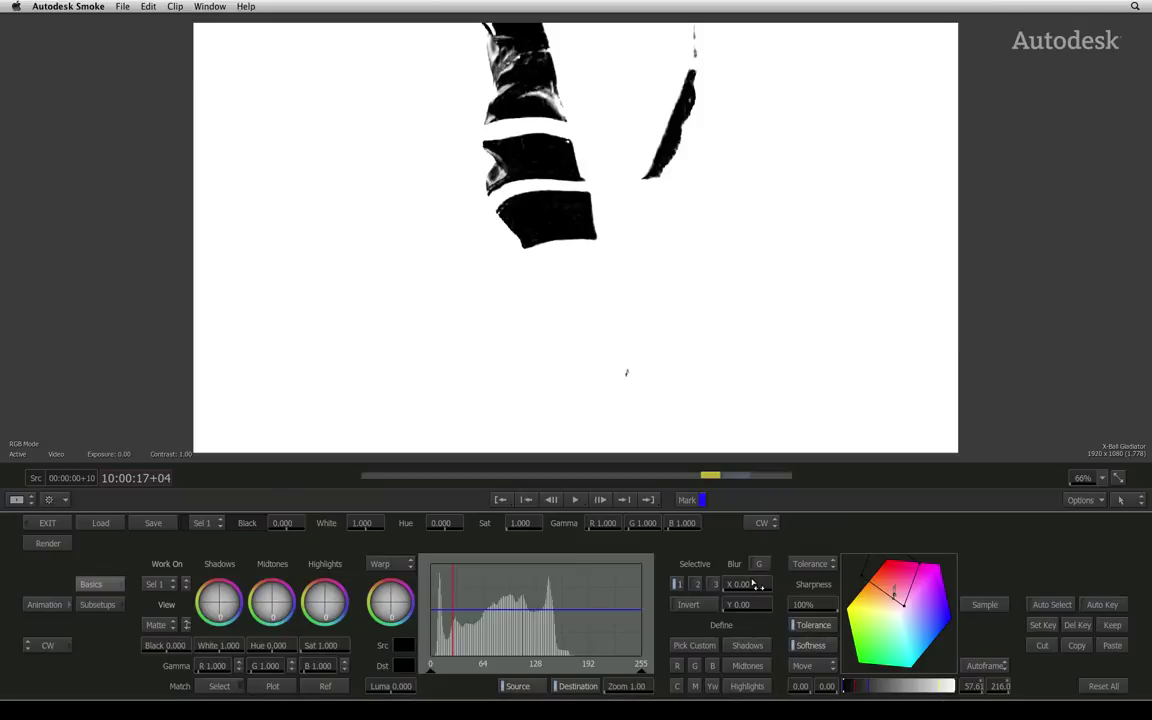
drag(754, 584, 757, 597)
drag(756, 604, 767, 567)
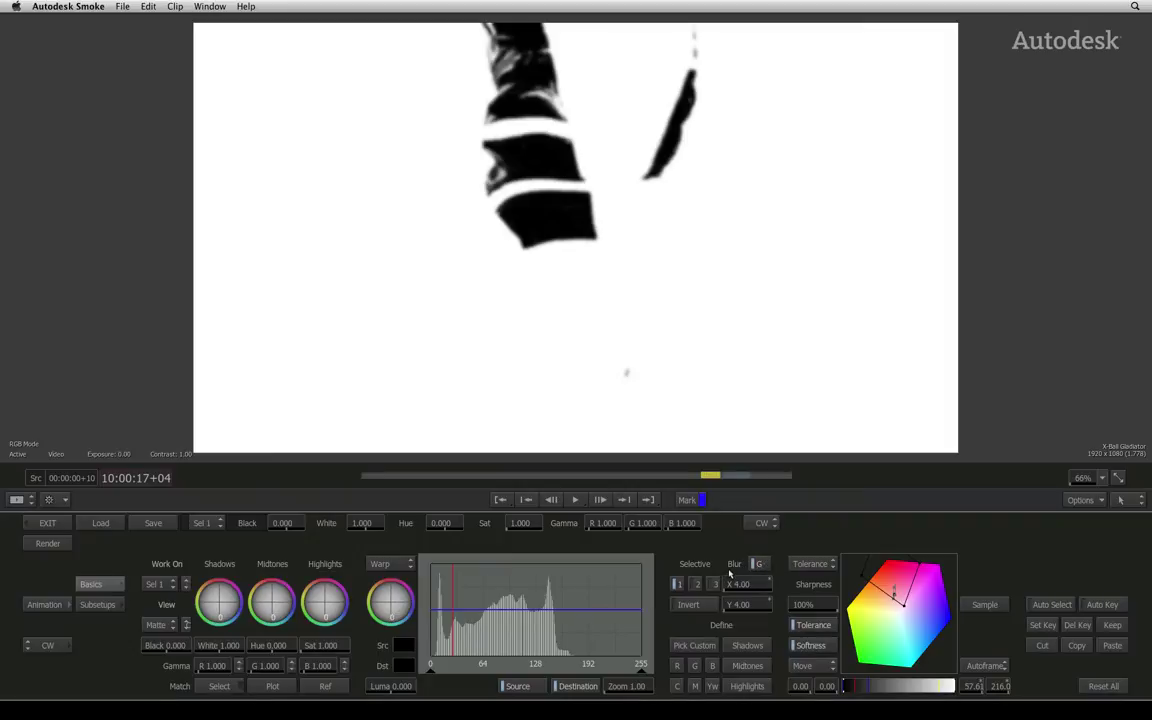
In Result view, set Midtones Hue to 240.800 to turn the pads blue, then return to Master.
click(185, 622)
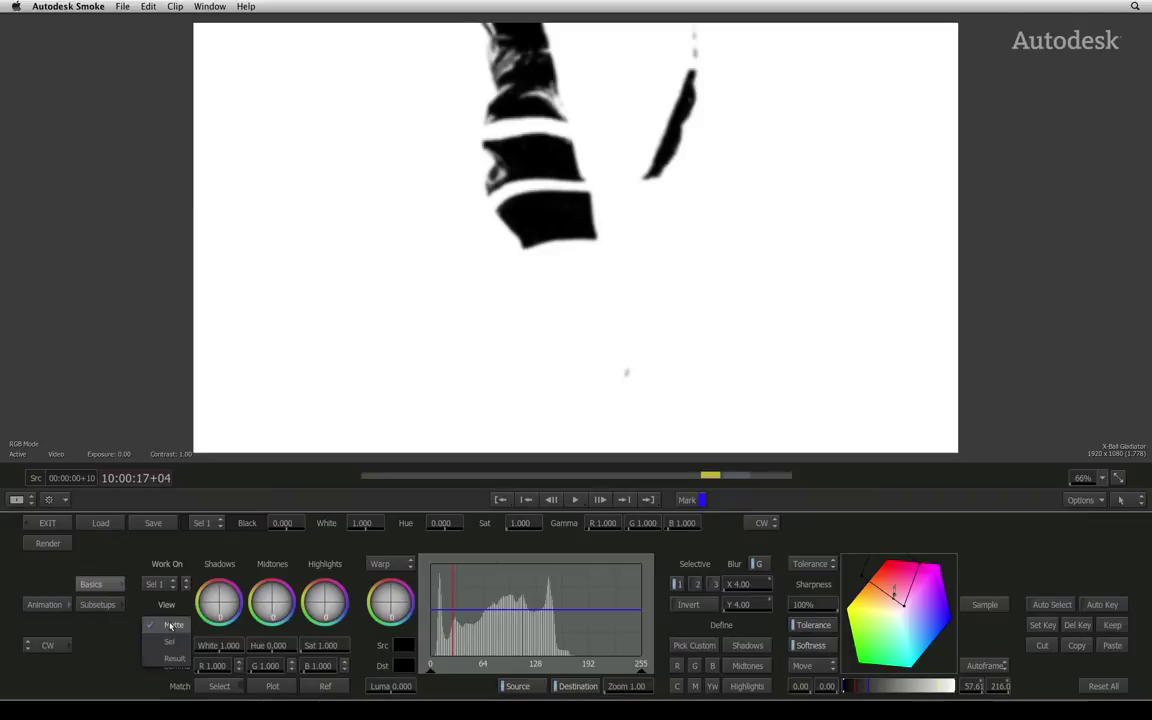
click(160, 592)
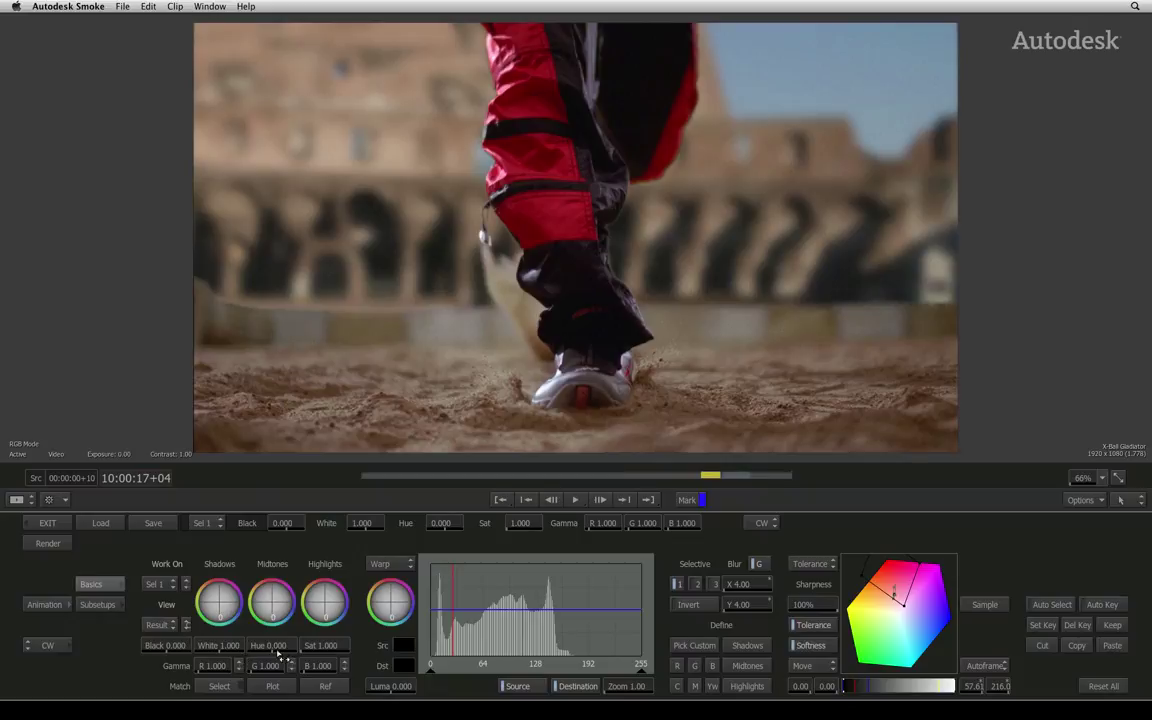
drag(275, 648, 667, 606)
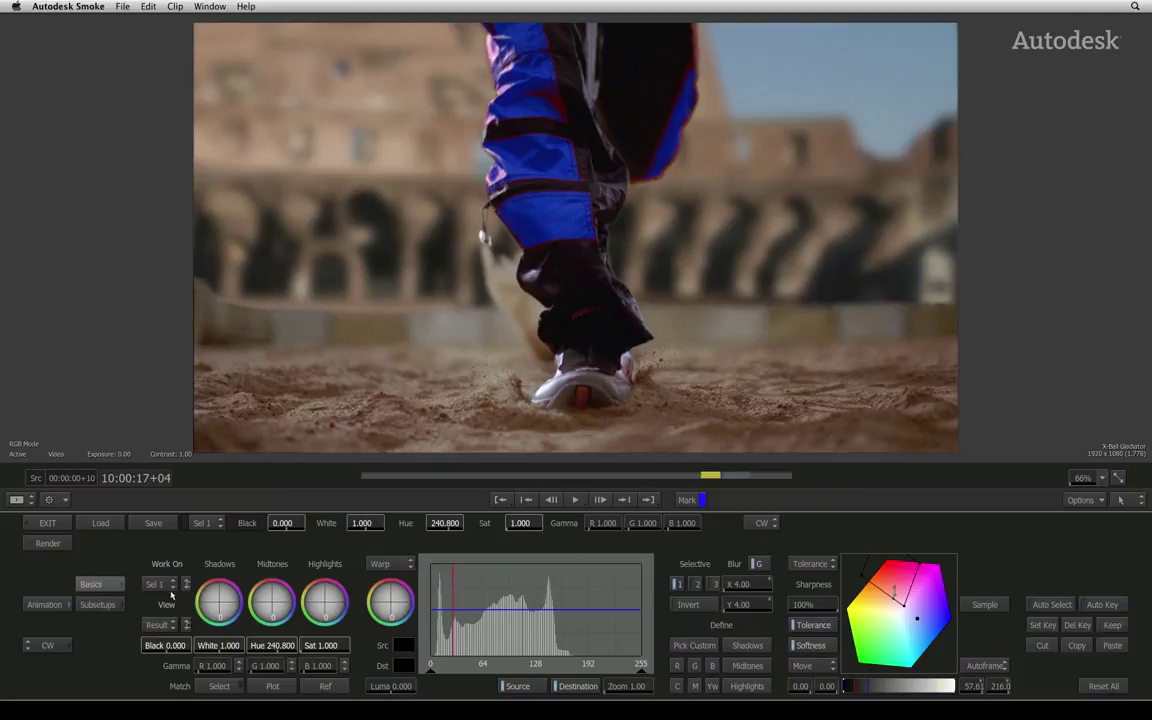
click(160, 585)
click(172, 600)
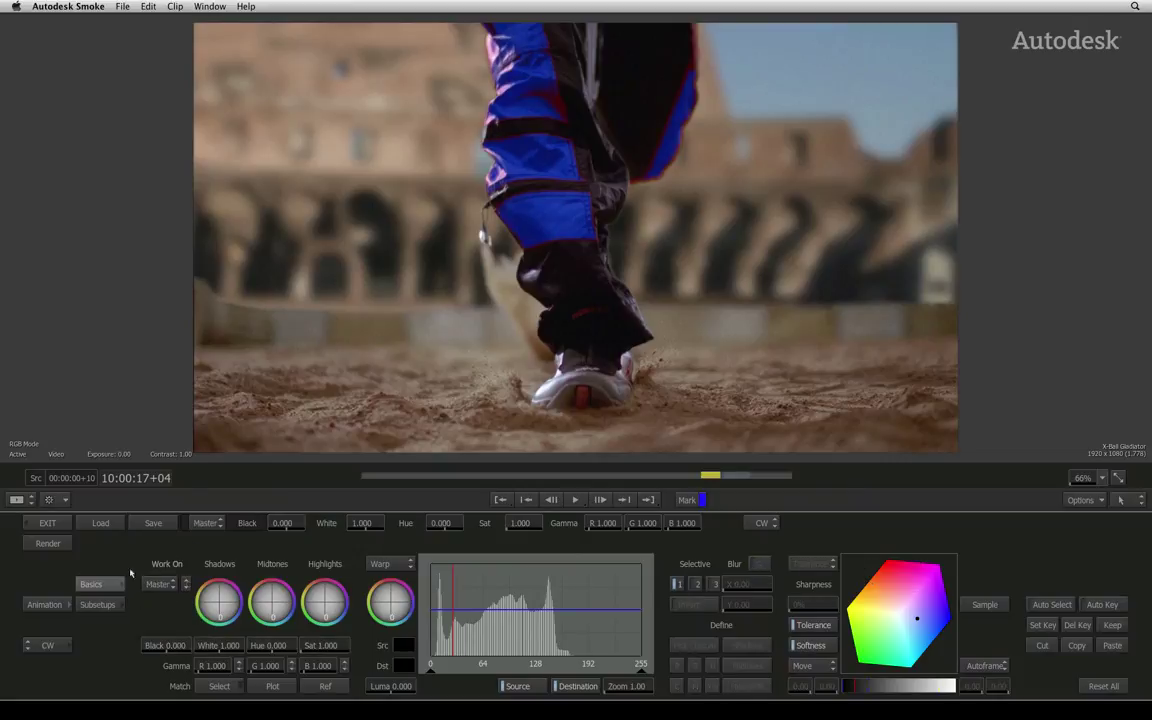
Back on the timeline, render the colour-corrected 10_Jump_Sand shot.
click(50, 524)
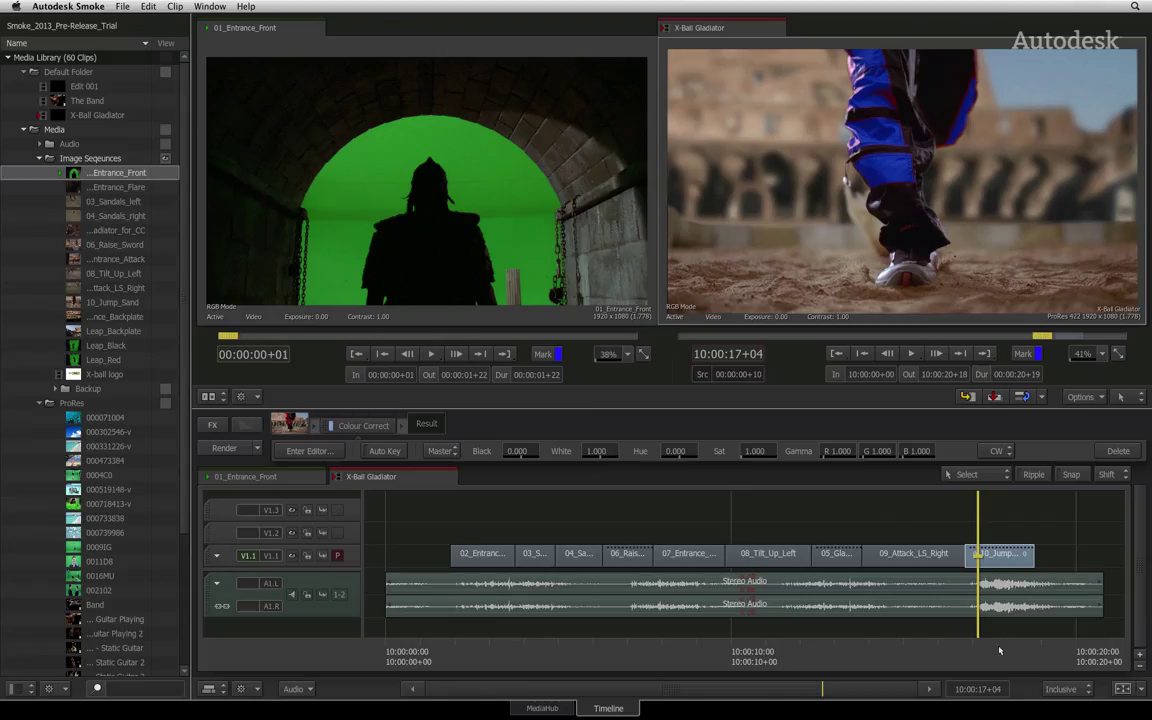
drag(998, 651, 980, 648)
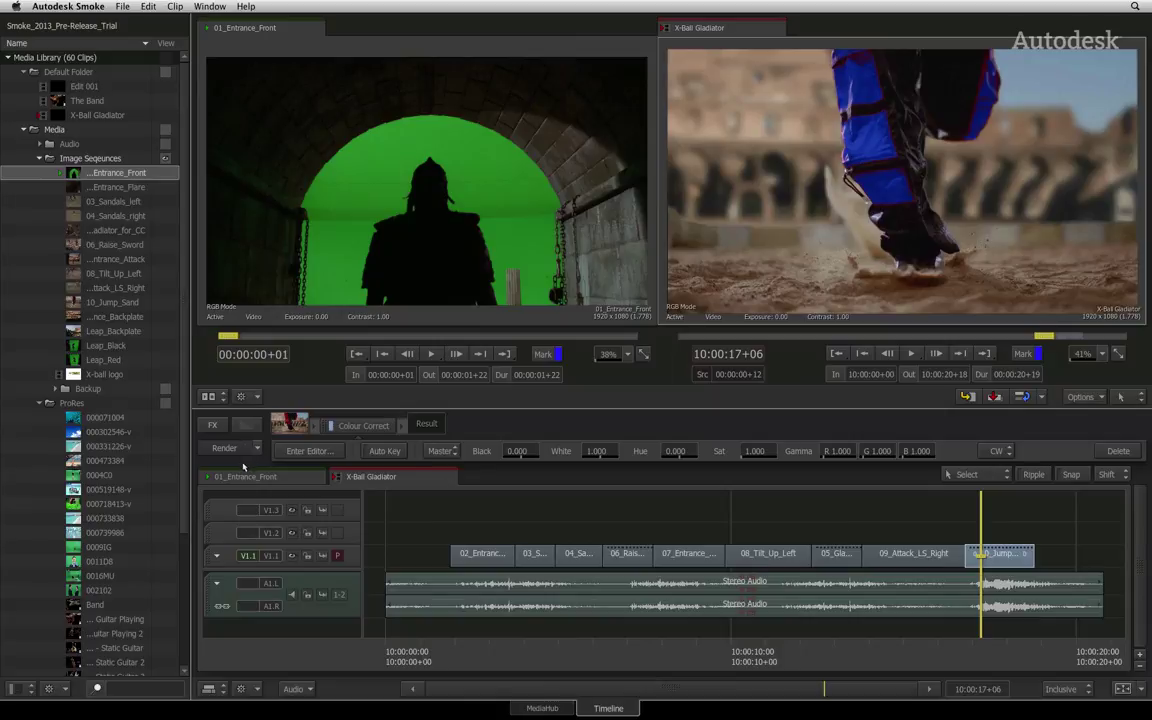
click(238, 448)
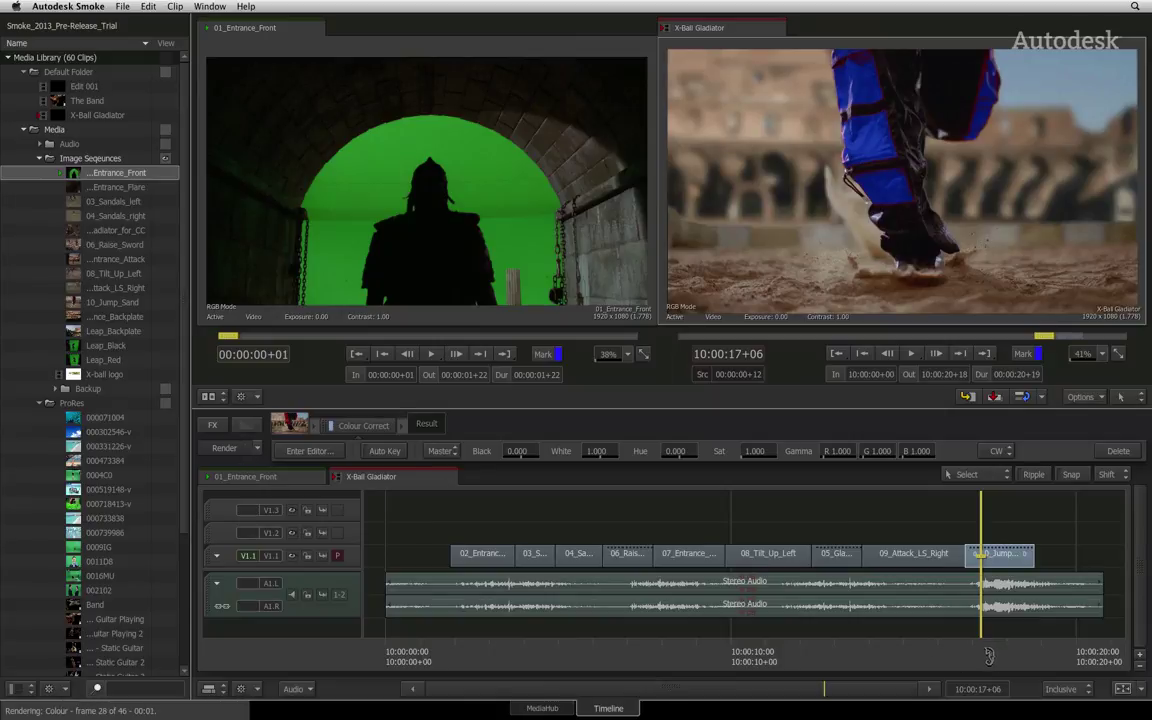
Play the last shot from its start and stop playback.
drag(988, 655, 954, 653)
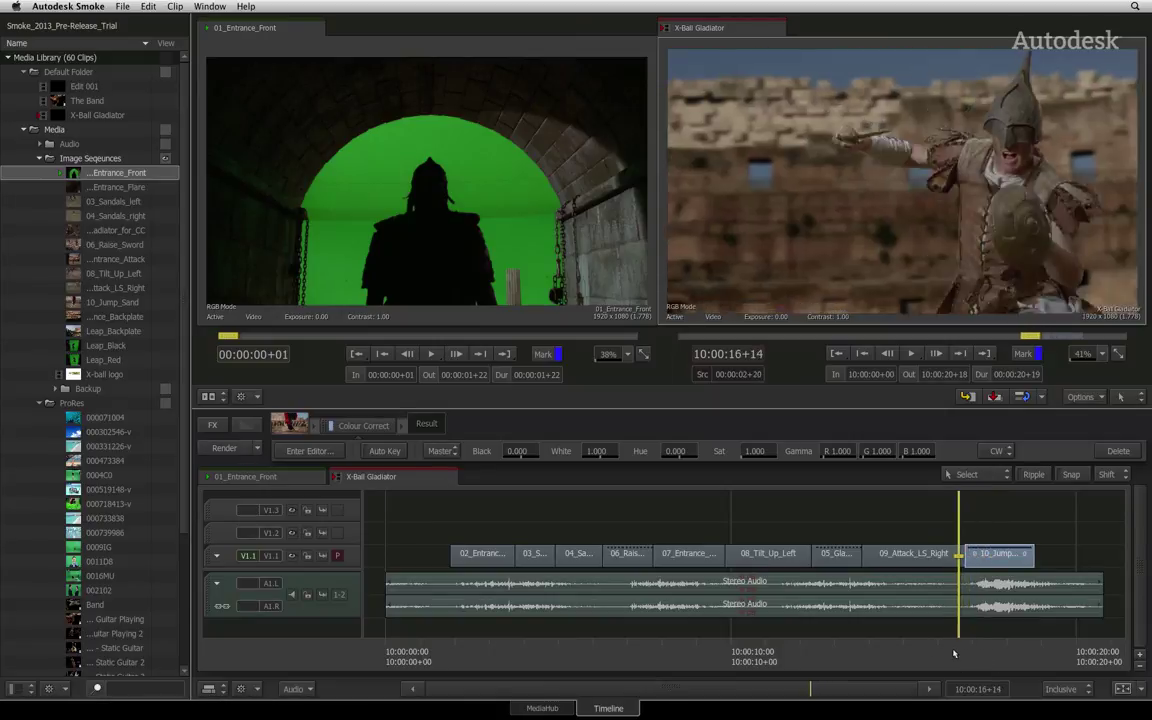
key(space)
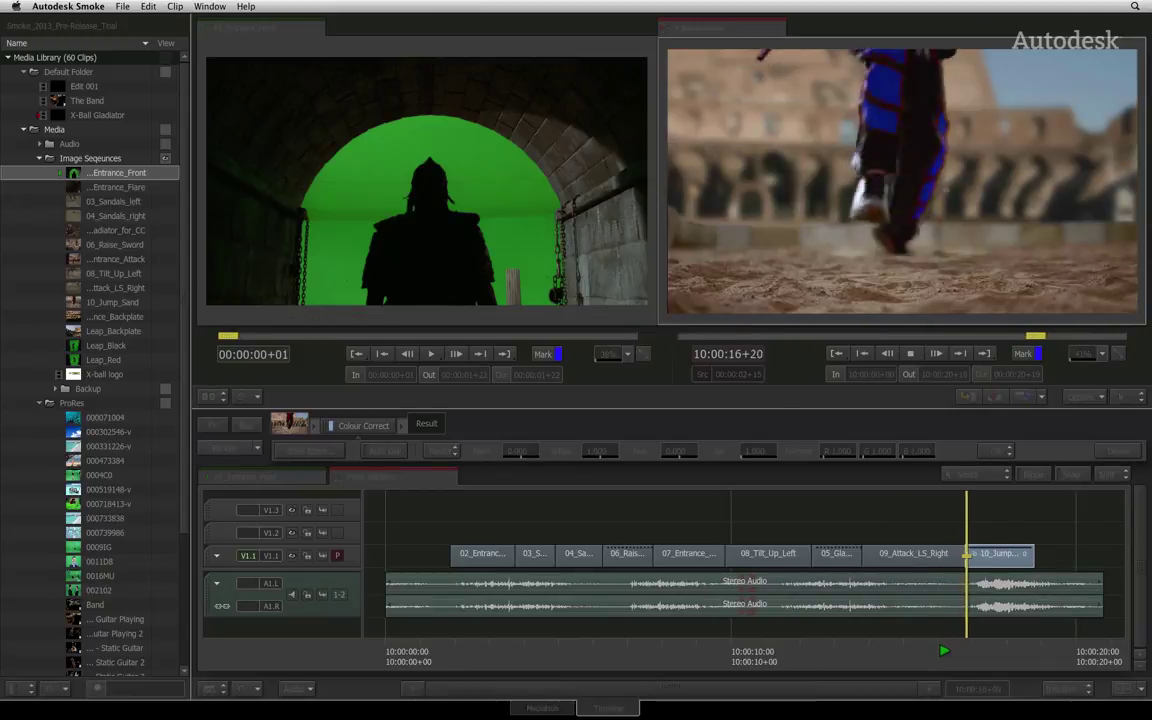
key(space)
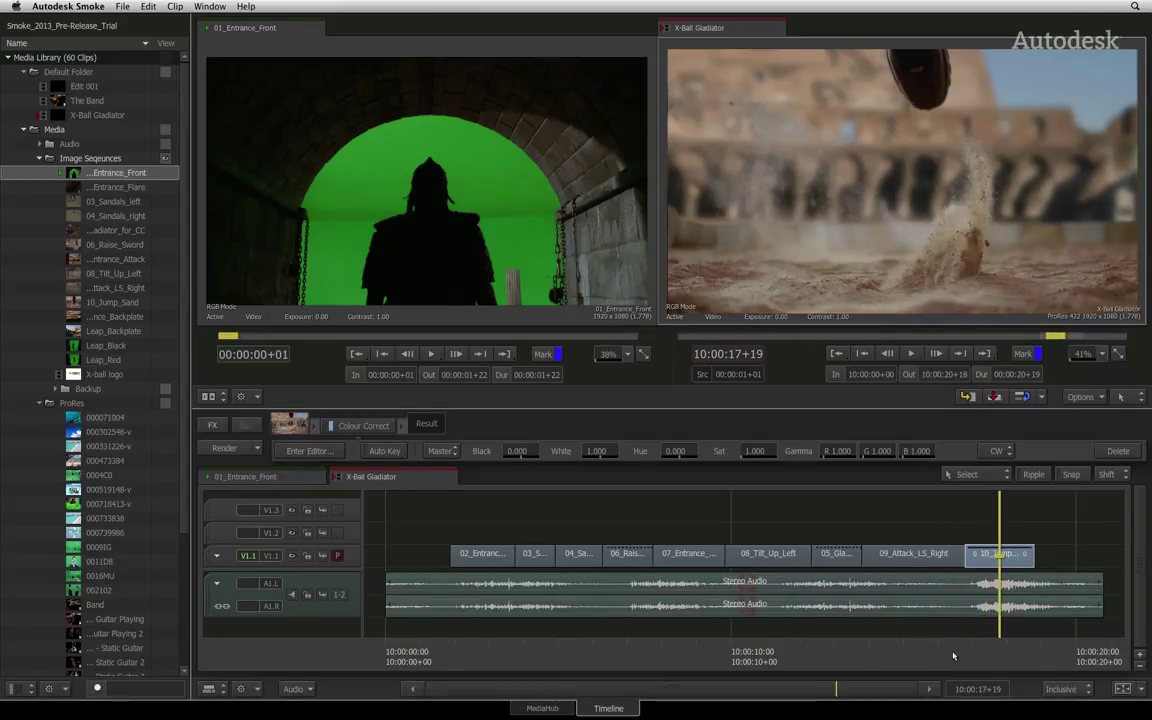